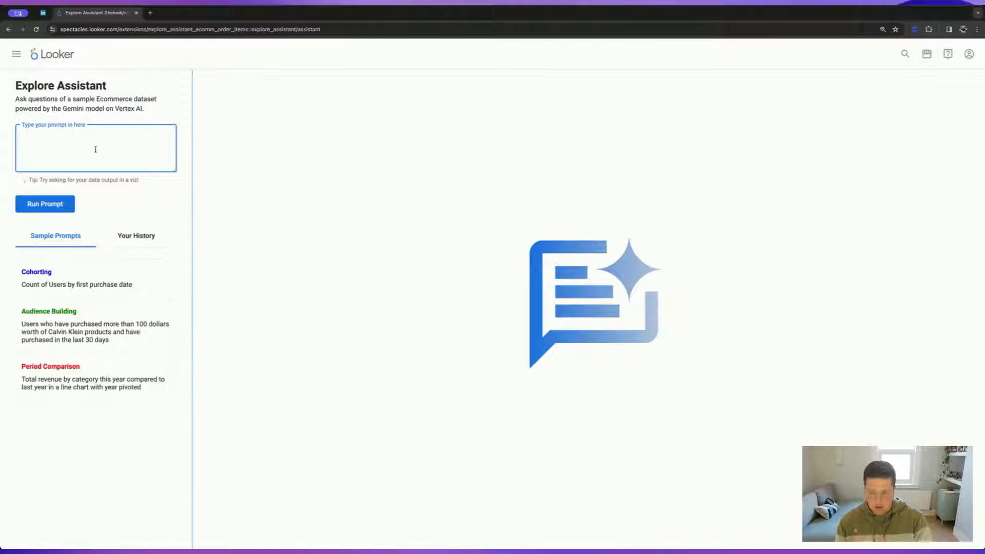
Step: Run the prompt "total users by first purchase date for users who first purchased in 2022" in the Explore Assistant
{"action": "key", "text": "super+Tab"}
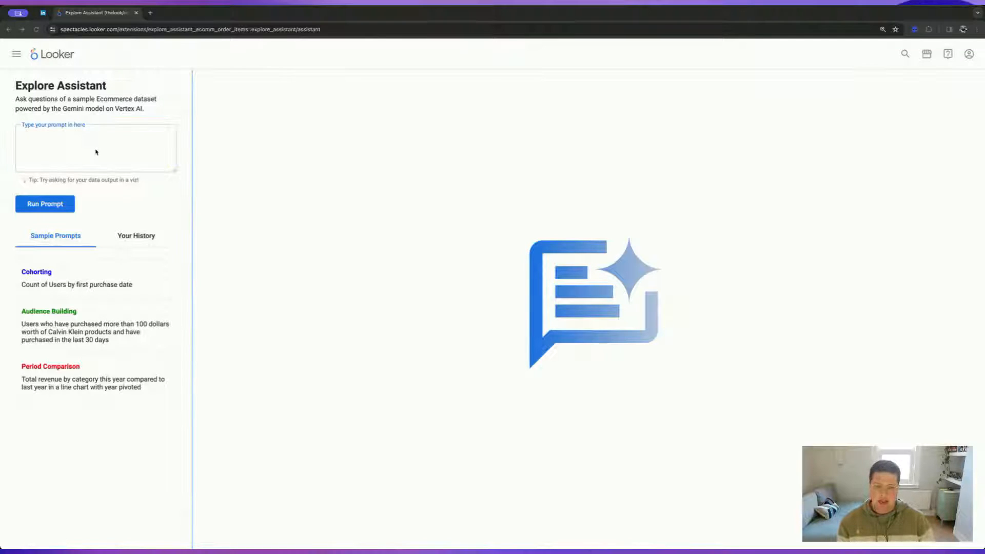
{"action": "left_click", "coordinate": [96, 152]}
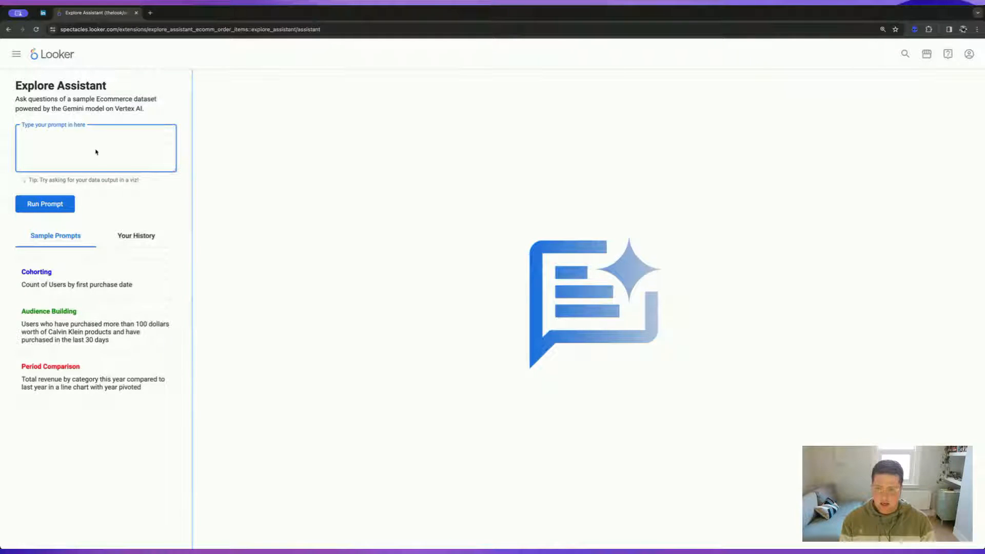
{"action": "type", "text": "total users"}
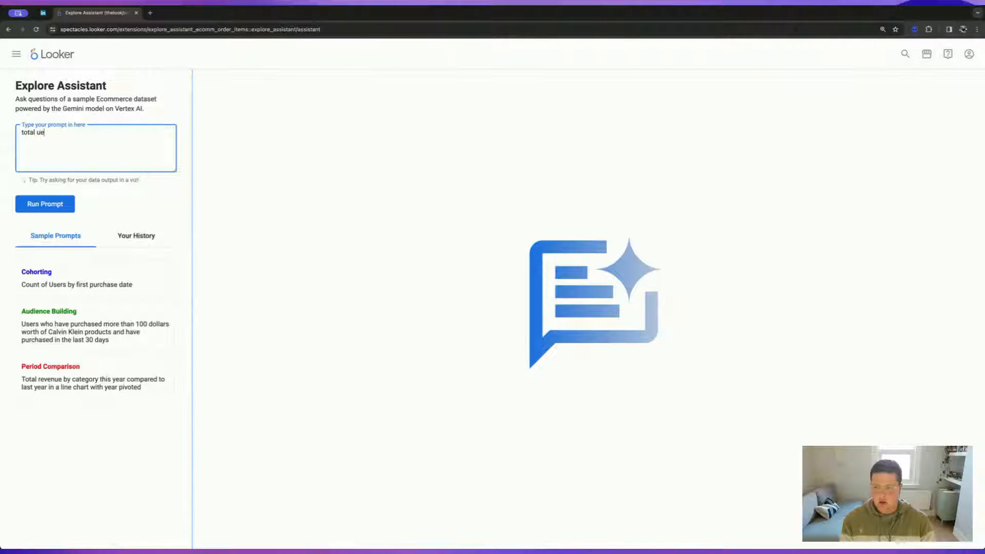
{"action": "type", "text": " by first purchase da"}
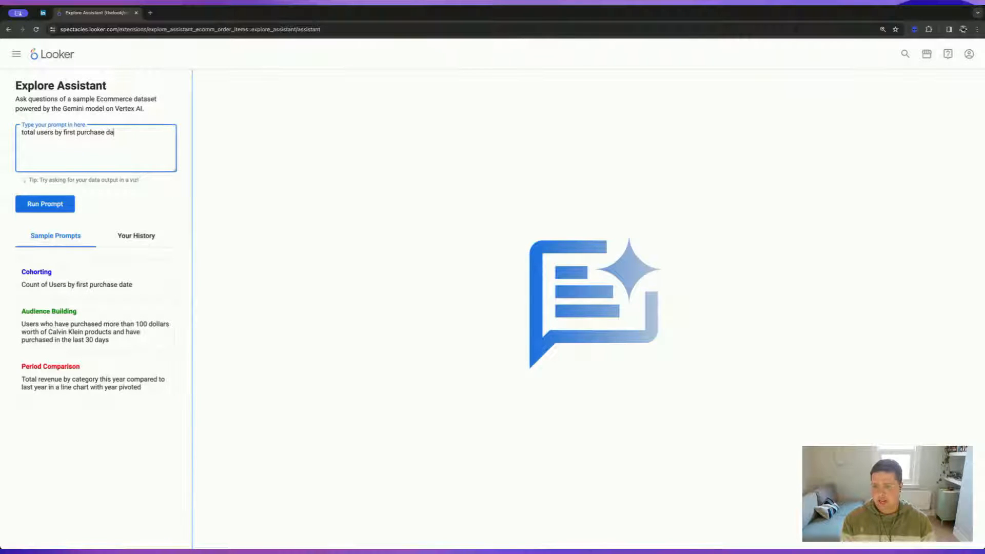
{"action": "type", "text": "te, for"}
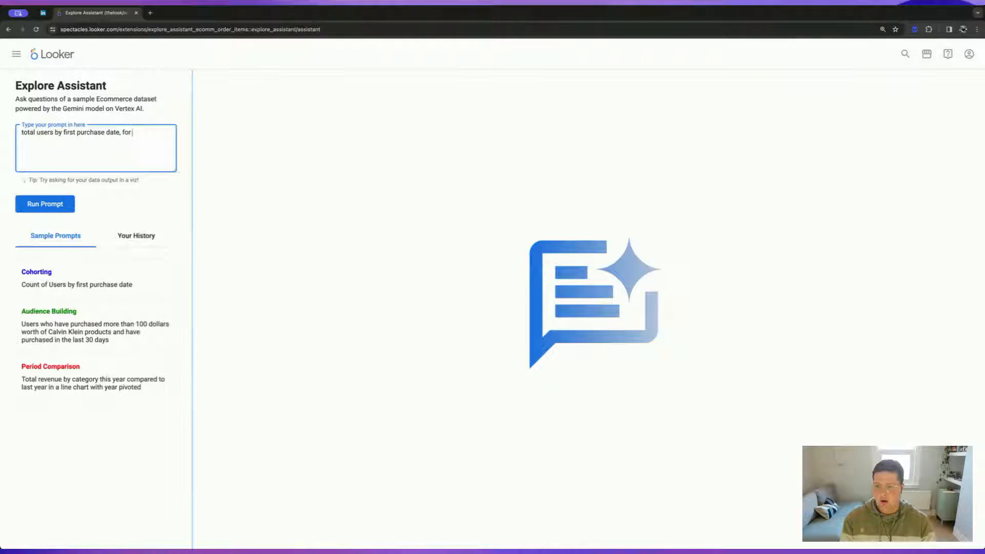
{"action": "key", "text": "BackSpace"}
{"action": "key", "text": "BackSpace"}
{"action": "key", "text": "BackSpace"}
{"action": "key", "text": "BackSpace"}
{"action": "key", "text": "BackSpace"}
{"action": "key", "text": "BackSpace"}
{"action": "type", "text": "for user"}
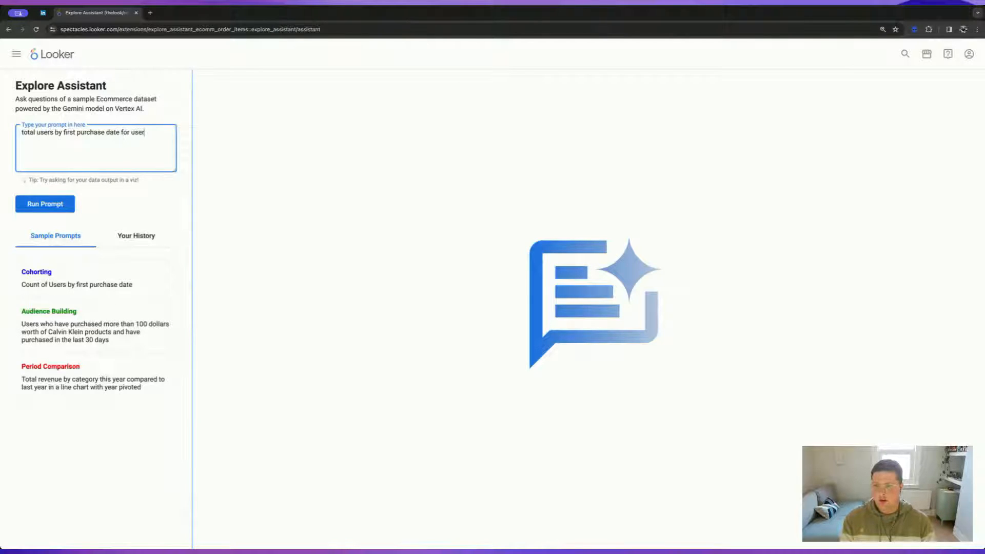
{"action": "type", "text": "s who first p"}
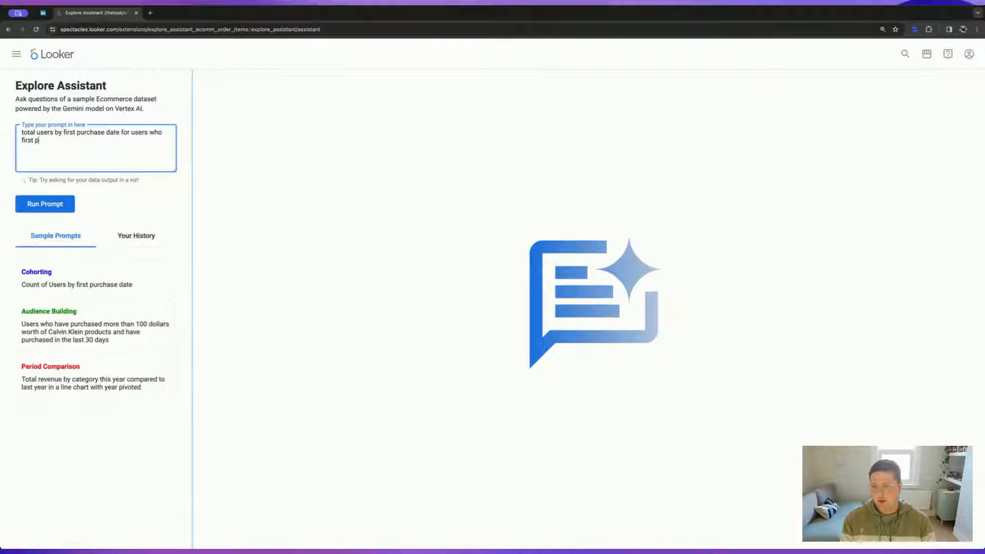
{"action": "type", "text": "urchased in 2022"}
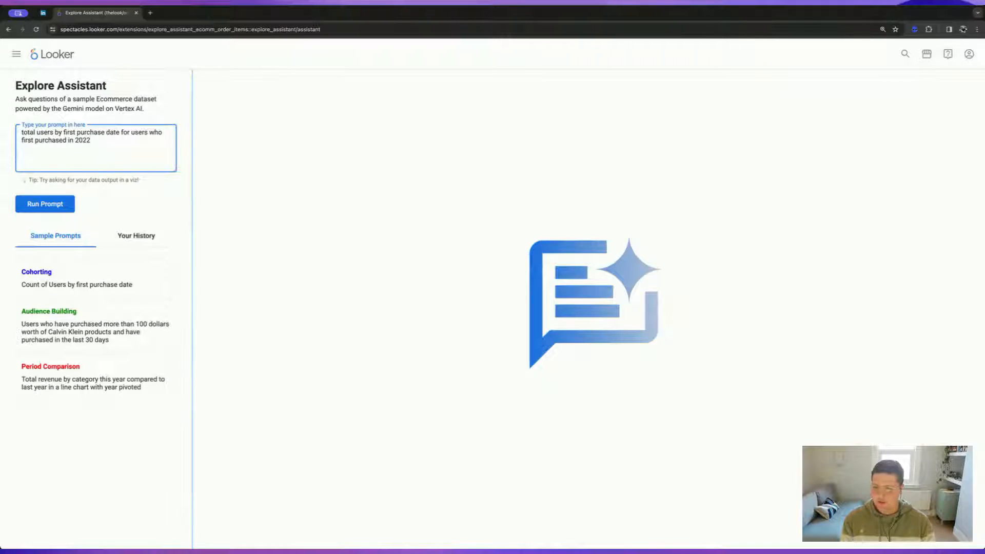
{"action": "key", "text": "Return"}
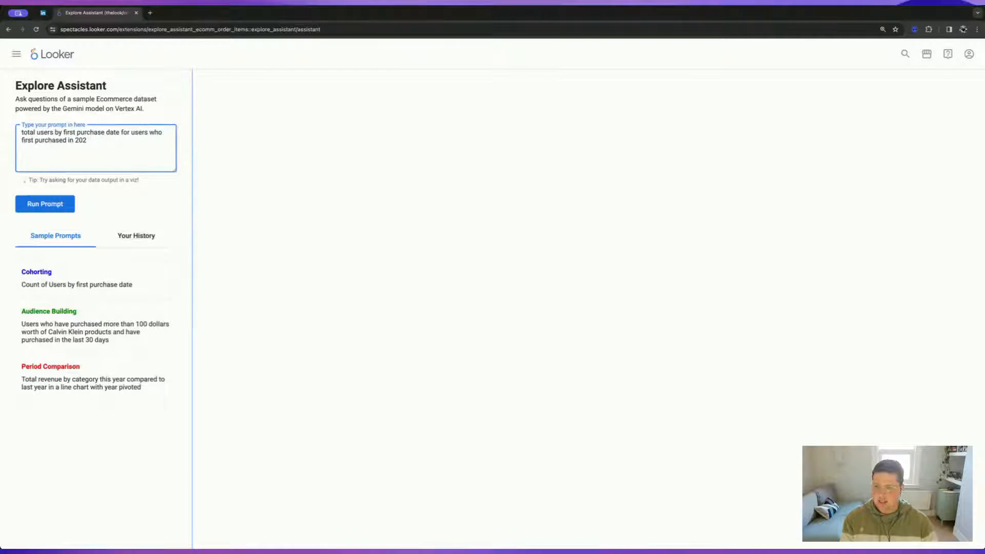
{"action": "key", "text": "Return"}
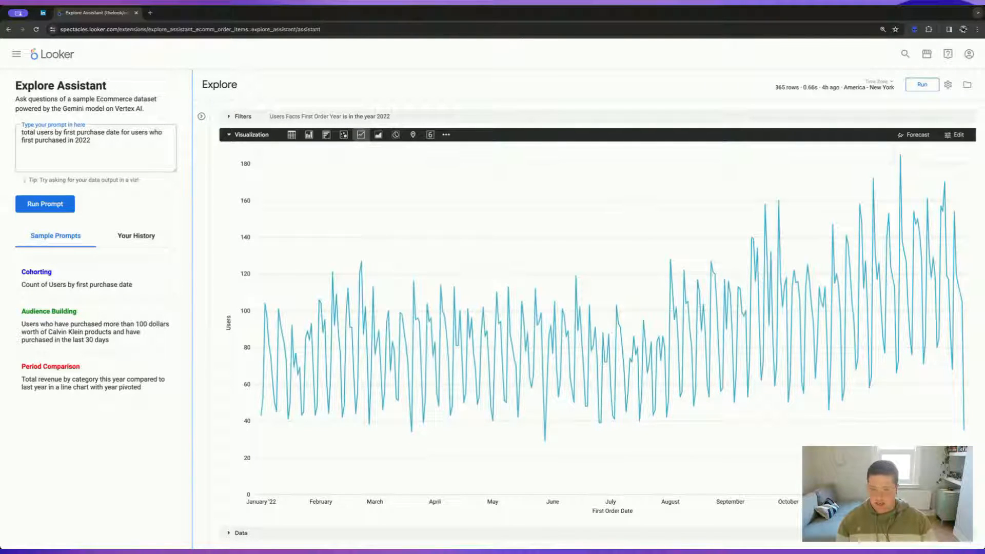
Step: Review the generated query's filter, then collapse the chart and examine the results table
{"action": "left_click", "coordinate": [325, 118]}
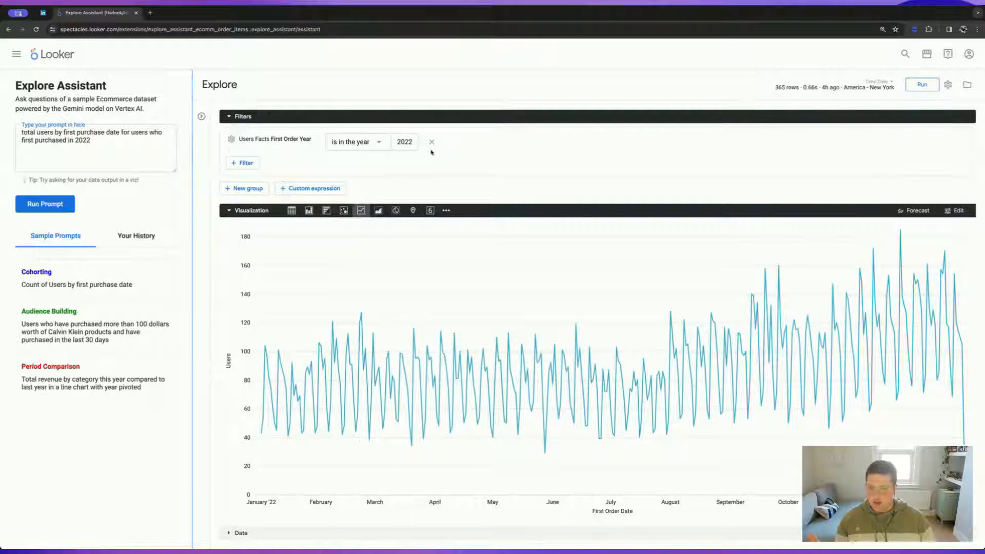
{"action": "left_click", "coordinate": [439, 118]}
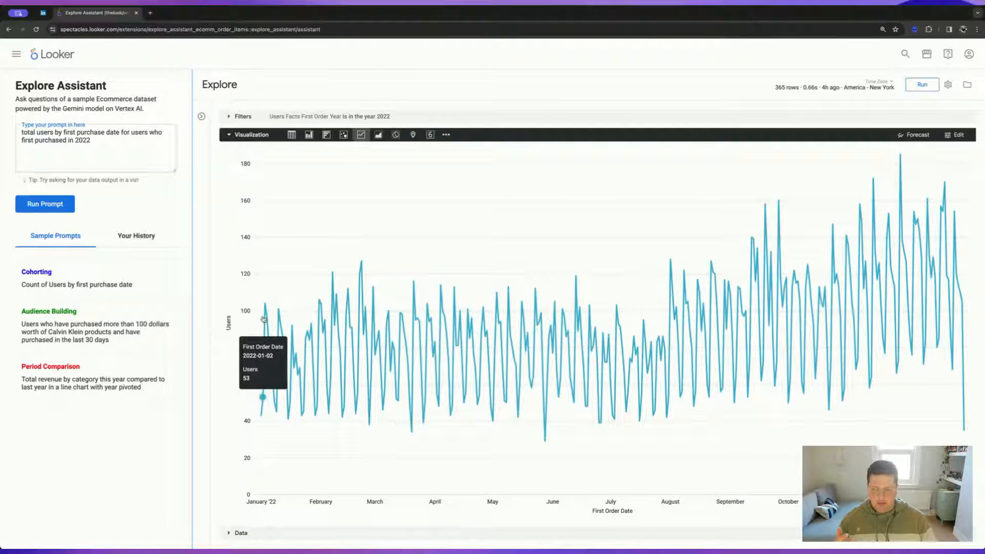
{"action": "left_click", "coordinate": [494, 140]}
{"action": "left_click", "coordinate": [492, 153]}
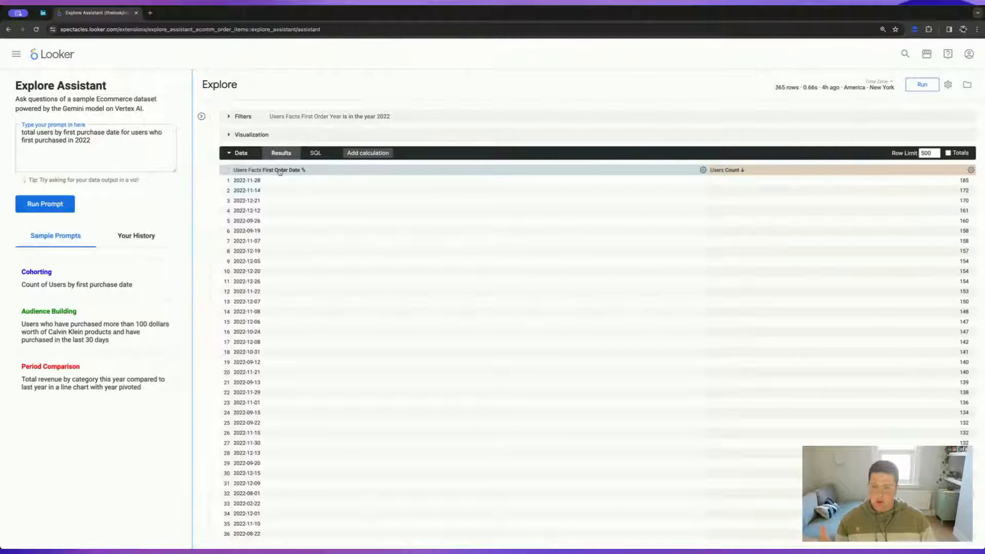
Step: Show the chart again, replace "date" with "month" in the prompt and rerun it
{"action": "left_click", "coordinate": [113, 152]}
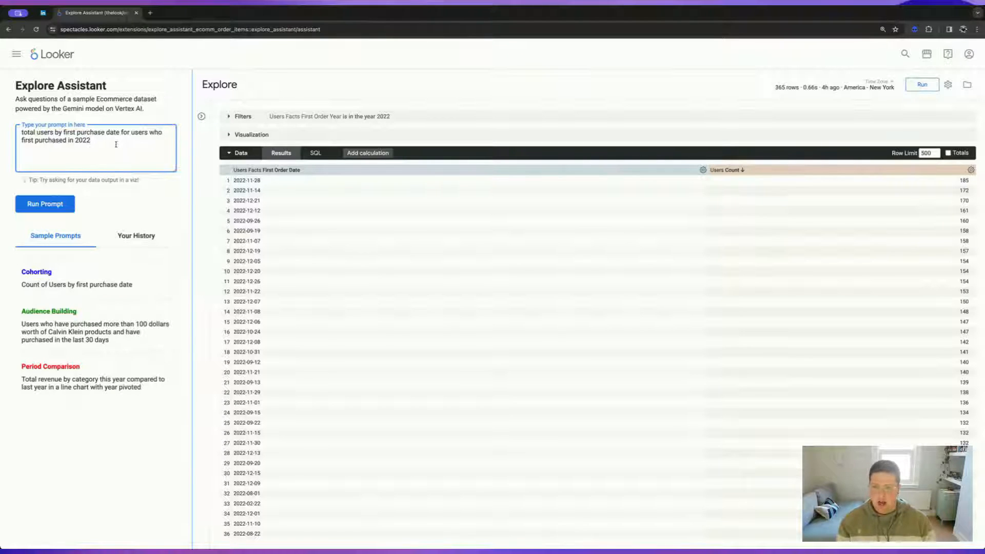
{"action": "left_click", "coordinate": [250, 135]}
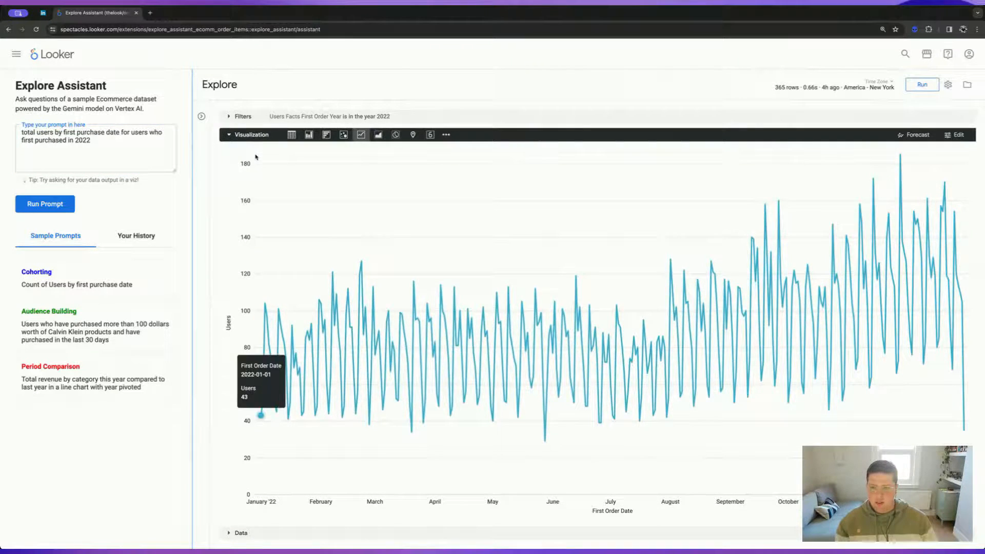
{"action": "double_click", "coordinate": [113, 132]}
{"action": "type", "text": "month"}
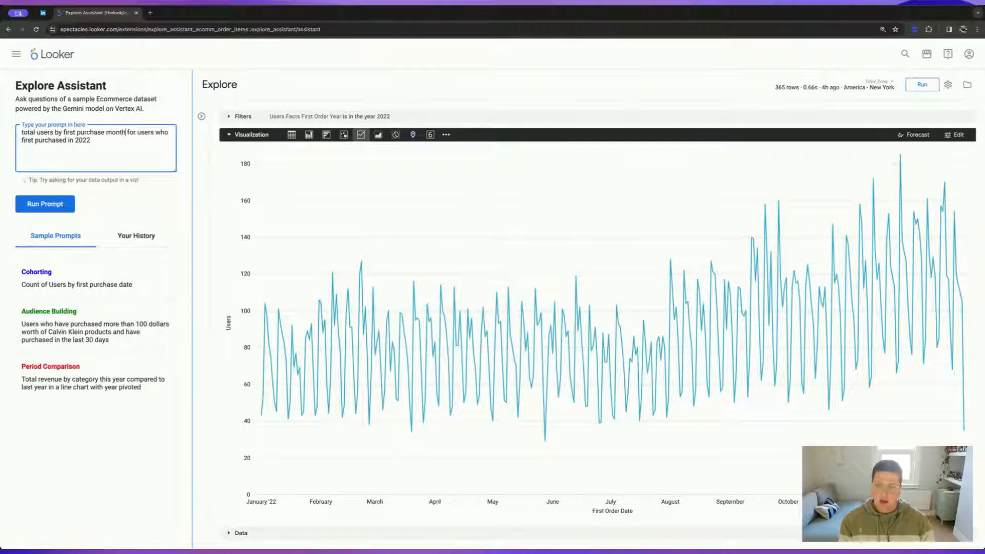
{"action": "key", "text": "Return"}
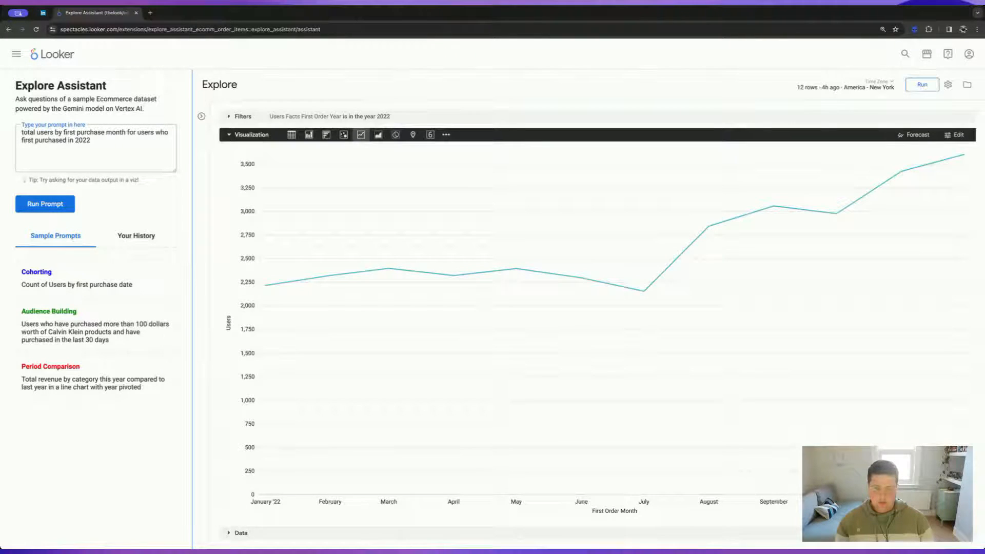
Step: Append ", visualised as a bar chart" to the prompt, run it and display the results table instead of the chart
{"action": "left_click", "coordinate": [126, 141]}
{"action": "type", "text": ", visu"}
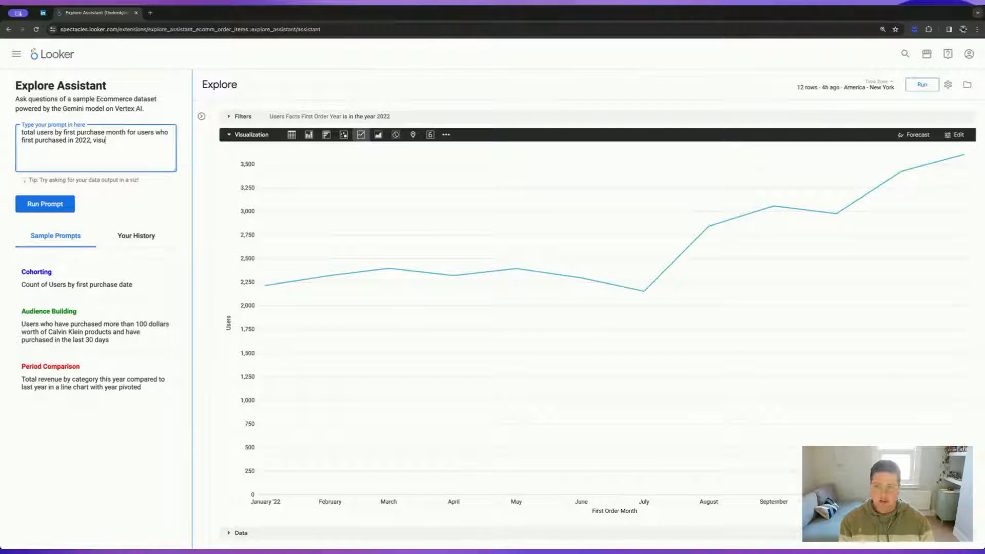
{"action": "type", "text": "alised as a bar chart"}
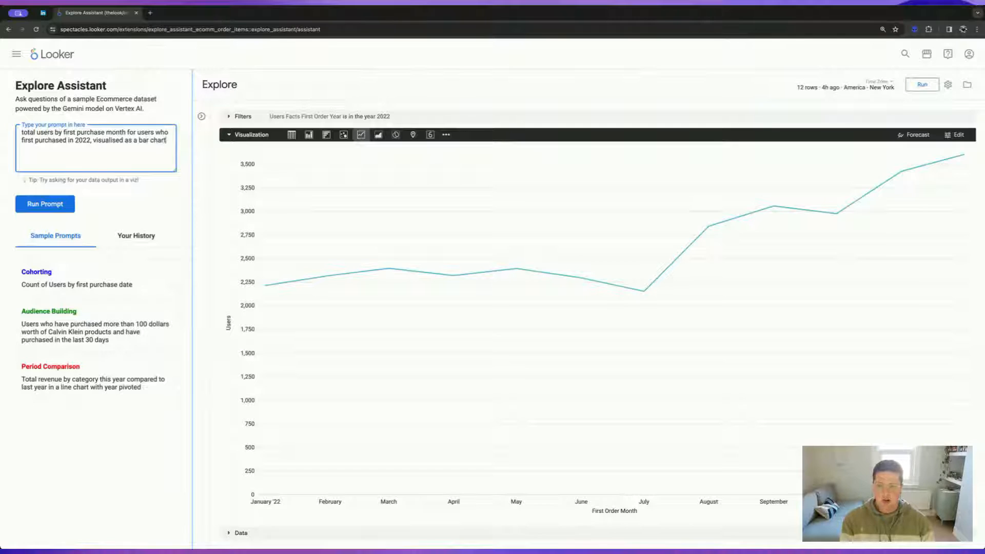
{"action": "key", "text": "Return"}
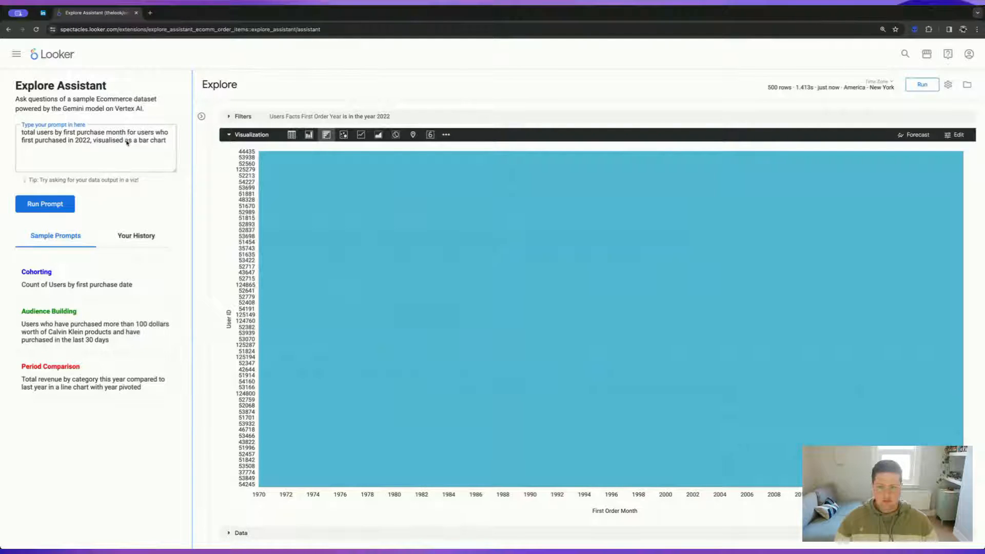
{"action": "left_click", "coordinate": [272, 134]}
{"action": "left_click", "coordinate": [268, 152]}
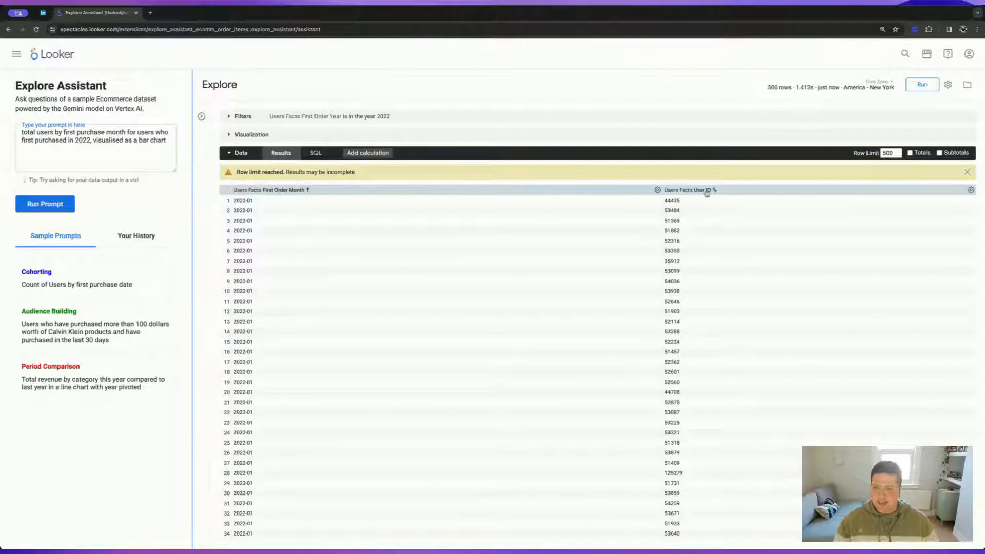
Step: Shorten the end of the prompt to ", bar chart" by removing "visualised as a", and rerun it
{"action": "left_click", "coordinate": [137, 140]}
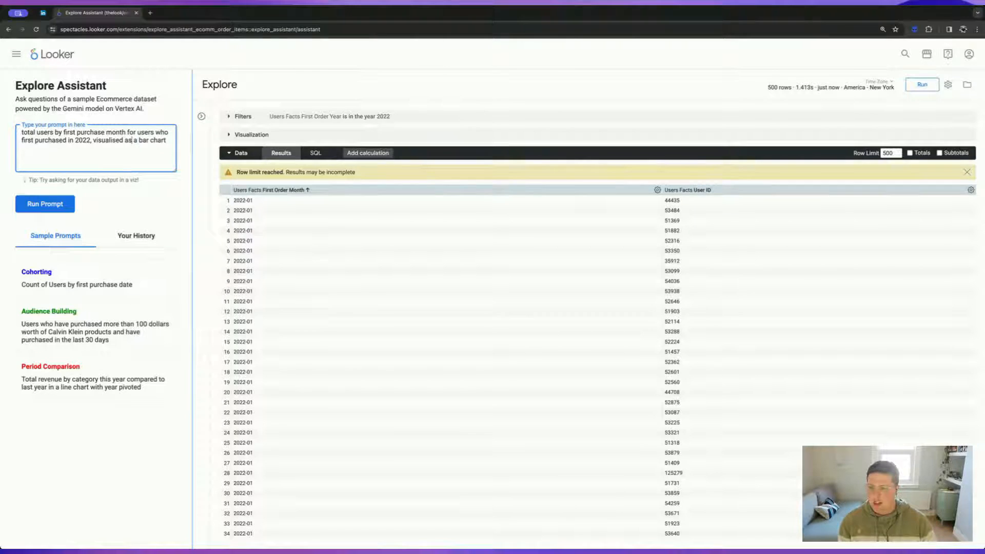
{"action": "left_click", "coordinate": [137, 140]}
{"action": "key", "text": "BackSpace"}
{"action": "key", "text": "BackSpace"}
{"action": "key", "text": "BackSpace"}
{"action": "key", "text": "BackSpace"}
{"action": "key", "text": "BackSpace"}
{"action": "key", "text": "BackSpace"}
{"action": "key", "text": "BackSpace"}
{"action": "key", "text": "BackSpace"}
{"action": "key", "text": "BackSpace"}
{"action": "key", "text": "BackSpace"}
{"action": "key", "text": "BackSpace"}
{"action": "key", "text": "BackSpace"}
{"action": "key", "text": "BackSpace"}
{"action": "key", "text": "BackSpace"}
{"action": "key", "text": "BackSpace"}
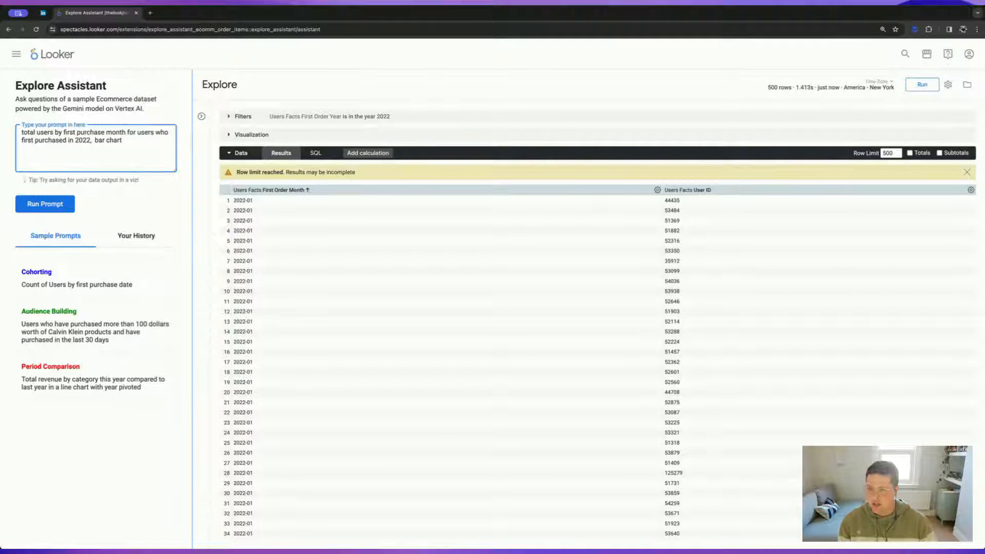
{"action": "key", "text": "BackSpace"}
{"action": "key", "text": "Return"}
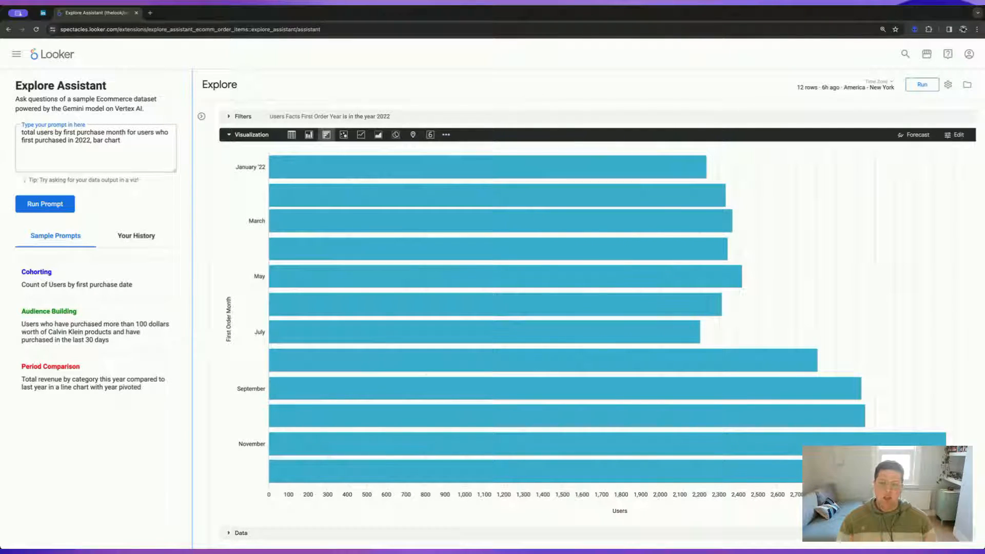
Step: Replace "bar" with "column" in the prompt and rerun it to get a column chart
{"action": "double_click", "coordinate": [98, 142]}
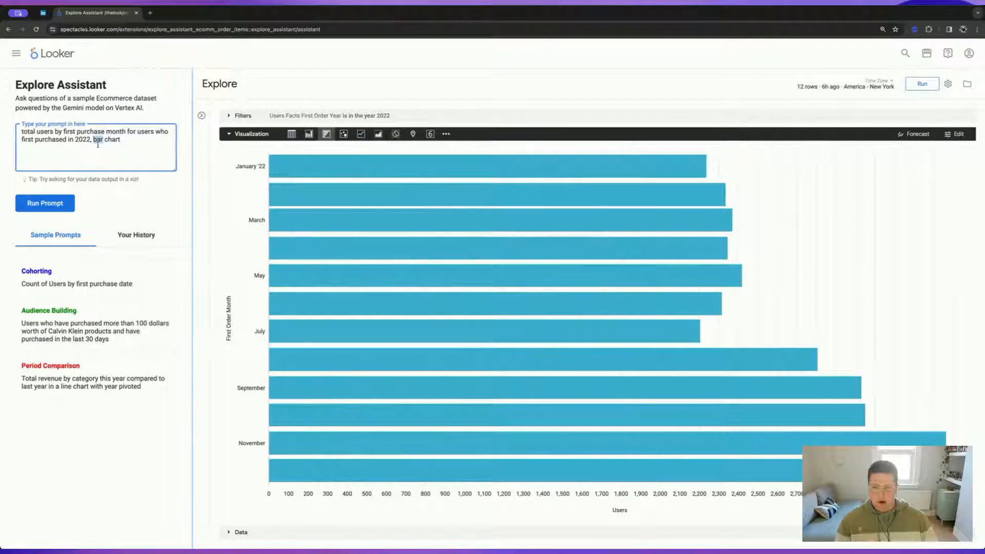
{"action": "type", "text": "colu"}
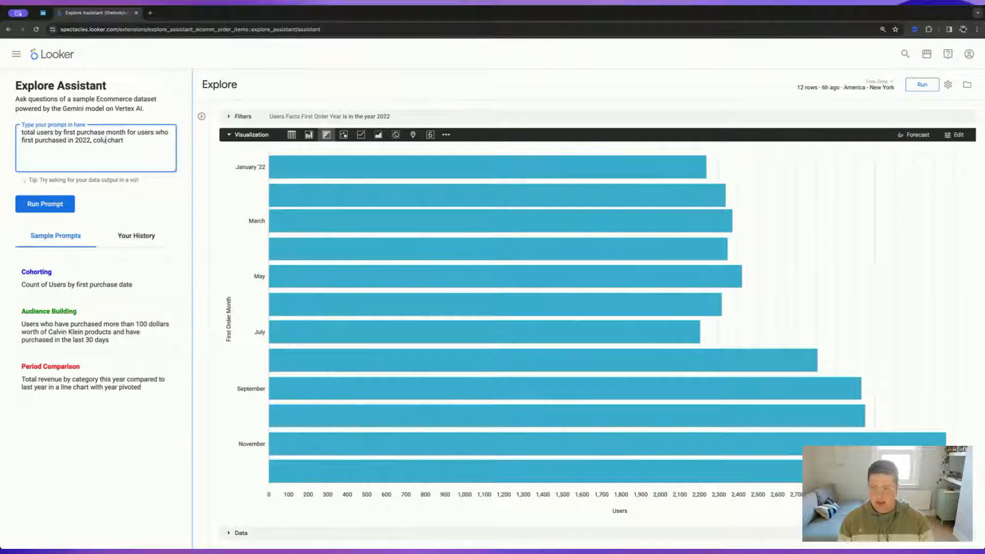
{"action": "type", "text": "mn"}
{"action": "key", "text": "Return"}
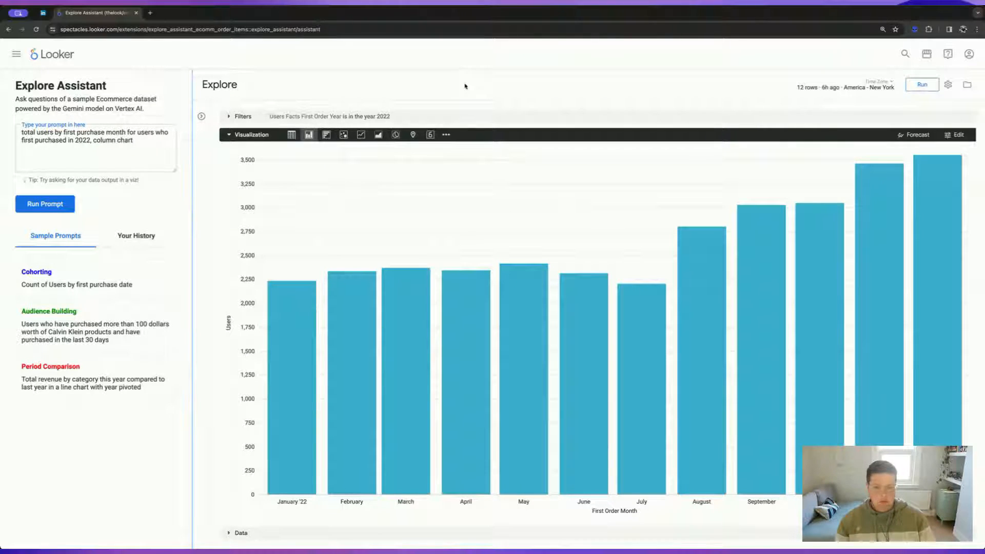
Step: Show the explore's field picker and display the results table together with the column chart
{"action": "left_click", "coordinate": [201, 116]}
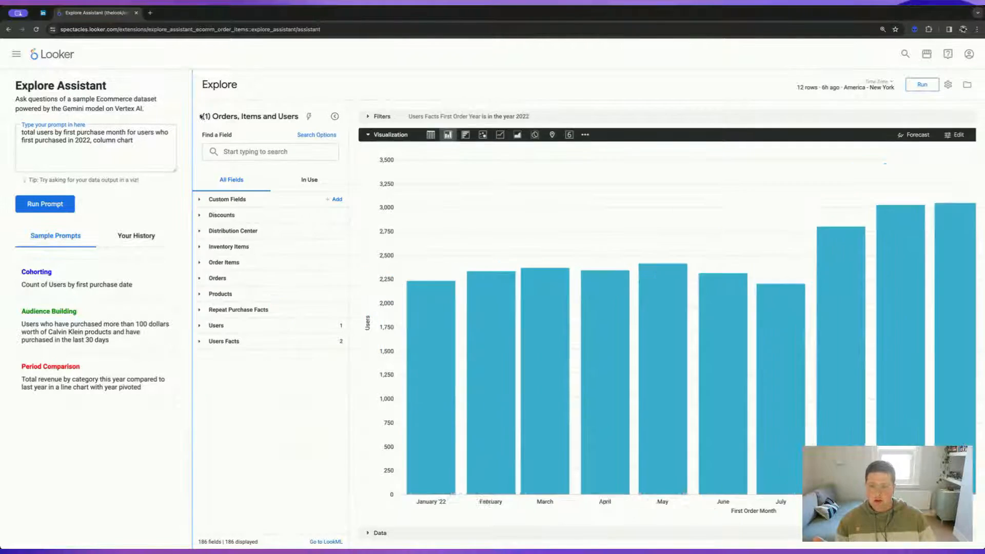
{"action": "left_click", "coordinate": [612, 138]}
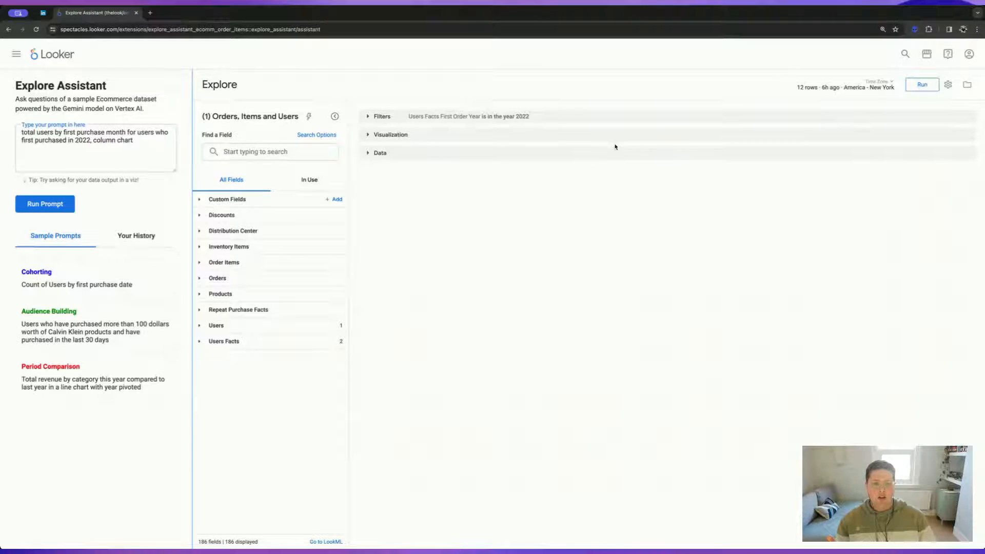
{"action": "left_click", "coordinate": [613, 155]}
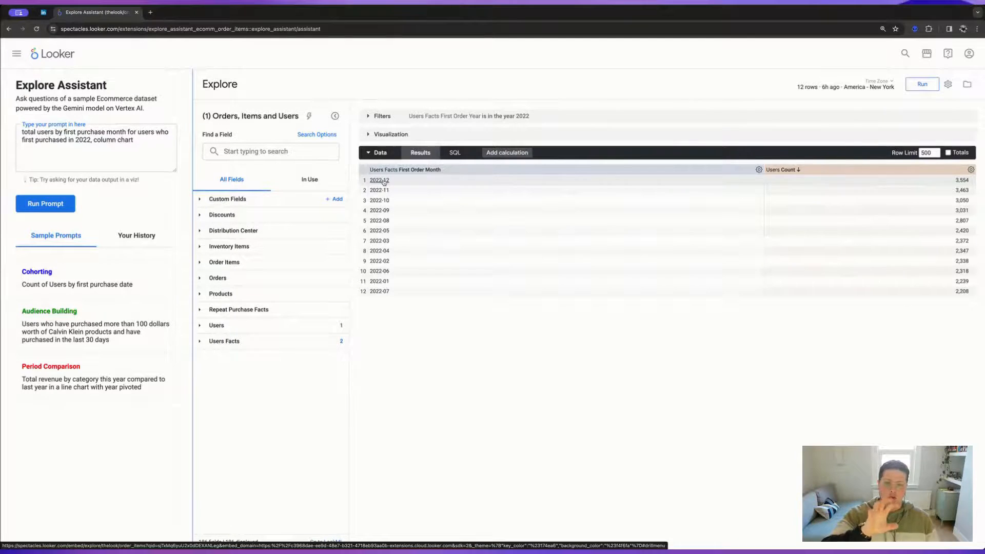
{"action": "left_click", "coordinate": [411, 134]}
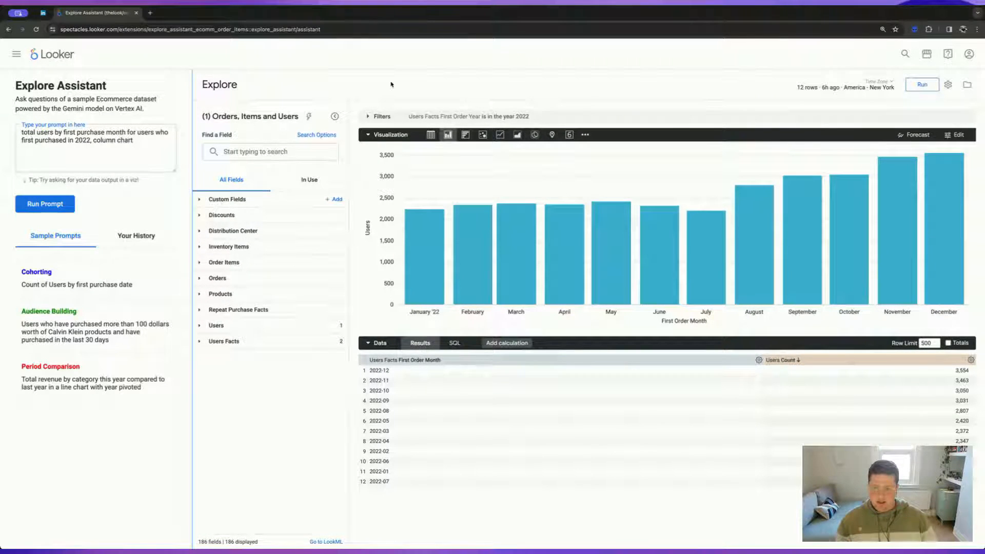
Step: Open the browser's developer console and examine the logged prompt context, instructions and LookML metadata
{"action": "key", "text": "super+shift+c"}
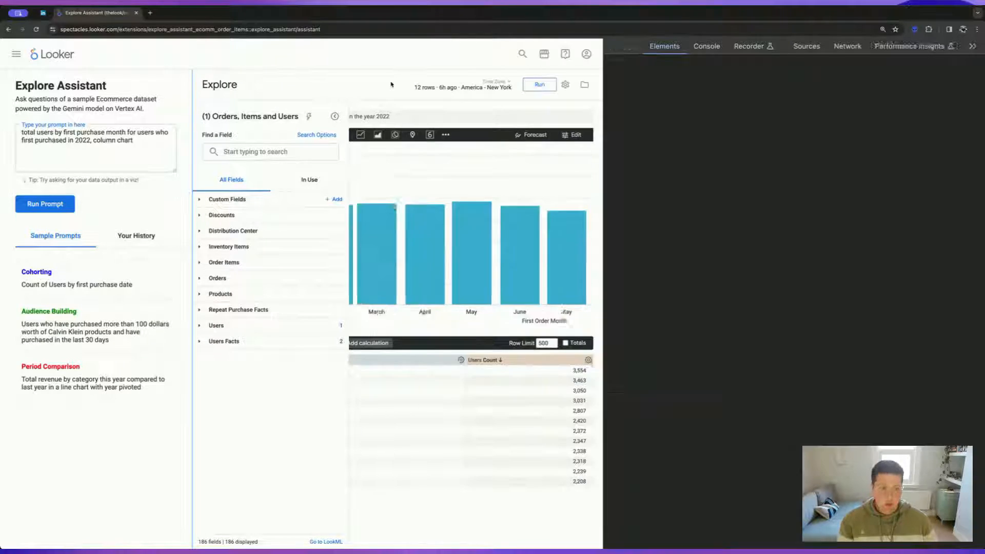
{"action": "key", "text": "super+alt+j"}
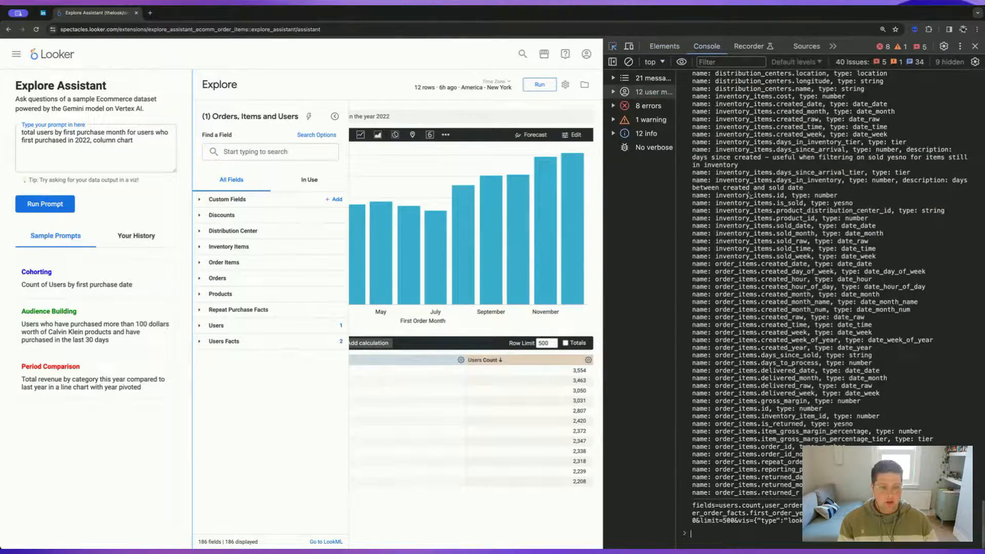
{"action": "scroll", "coordinate": [756, 209], "scroll_direction": "down", "scroll_amount": 10}
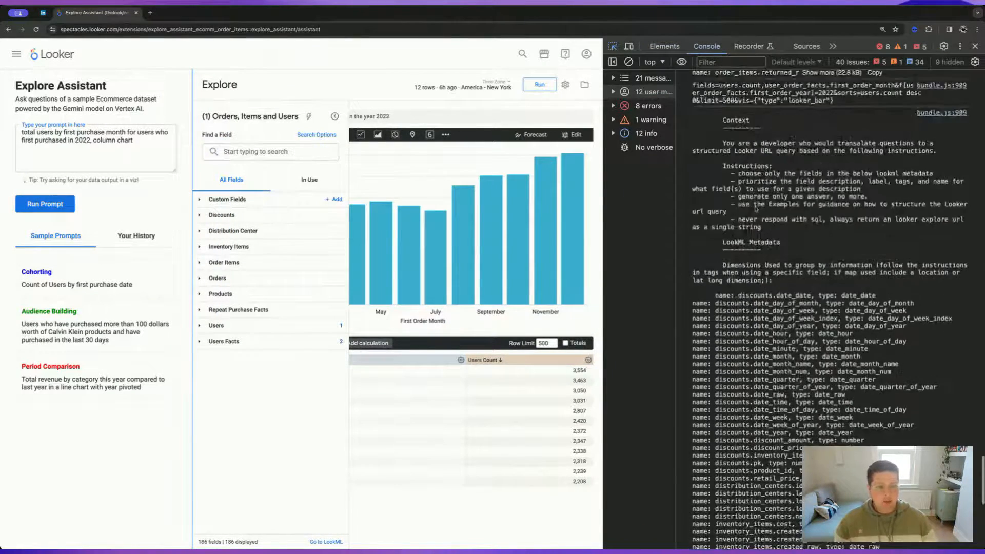
{"action": "scroll", "coordinate": [756, 209], "scroll_direction": "down", "scroll_amount": 2}
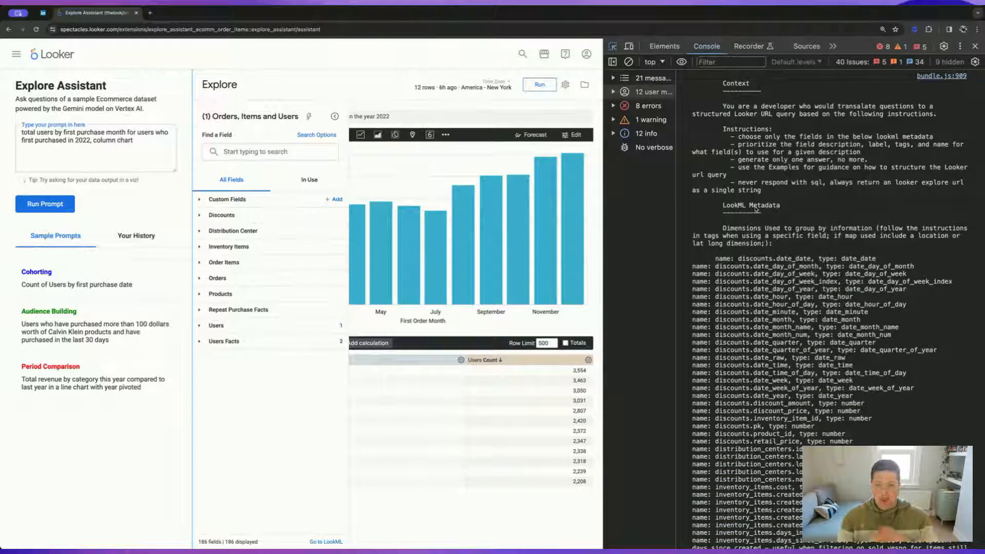
Step: Collapse the explore's field picker to show the full column chart, and return to the logged messages in the developer console
{"action": "key", "text": "super+shift+c"}
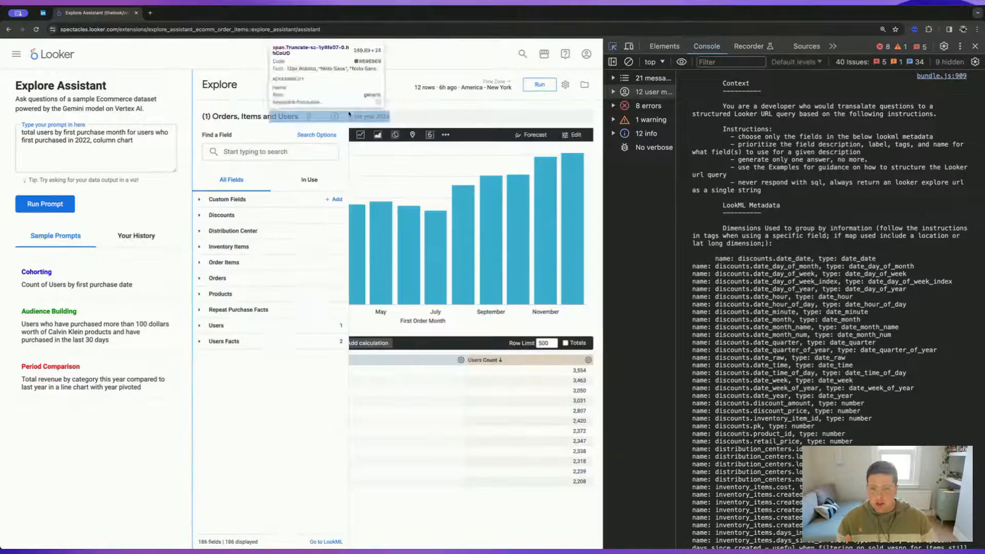
{"action": "left_click", "coordinate": [333, 117]}
{"action": "left_click", "coordinate": [333, 117]}
{"action": "left_click", "coordinate": [706, 46]}
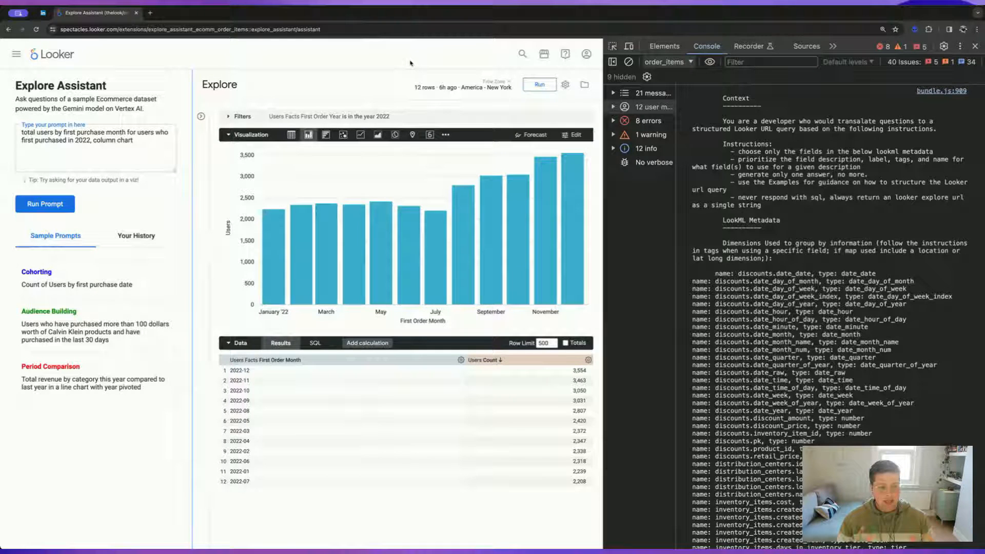
Step: Examine the logged prompt's Context section, highlighting the developer role description and the instructions for building the Looker query URL
{"action": "scroll", "coordinate": [770, 205], "scroll_direction": "up", "scroll_amount": 1}
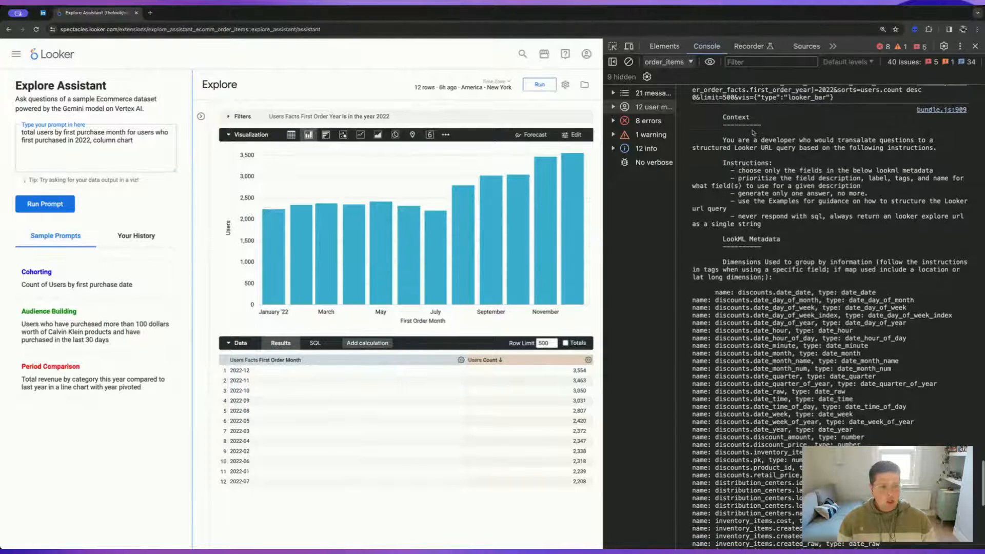
{"action": "left_click_drag", "start_coordinate": [723, 116], "coordinate": [822, 533]}
{"action": "left_click", "coordinate": [822, 533]}
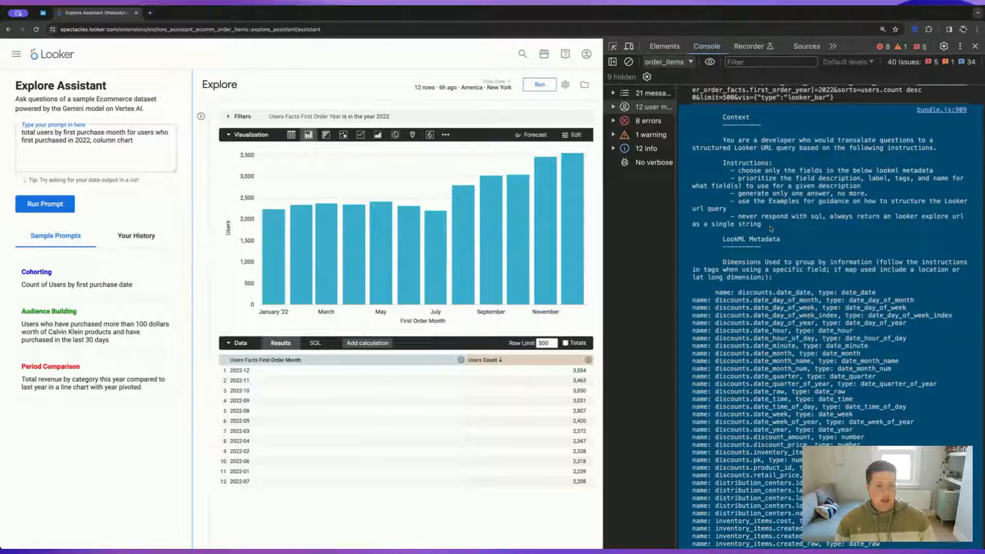
{"action": "left_click_drag", "start_coordinate": [772, 229], "coordinate": [700, 139]}
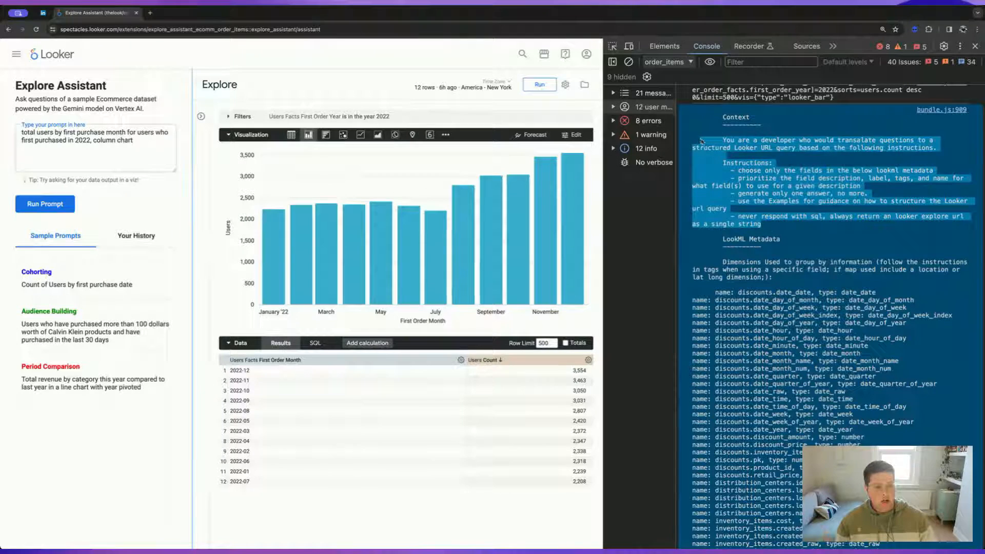
{"action": "left_click", "coordinate": [810, 211]}
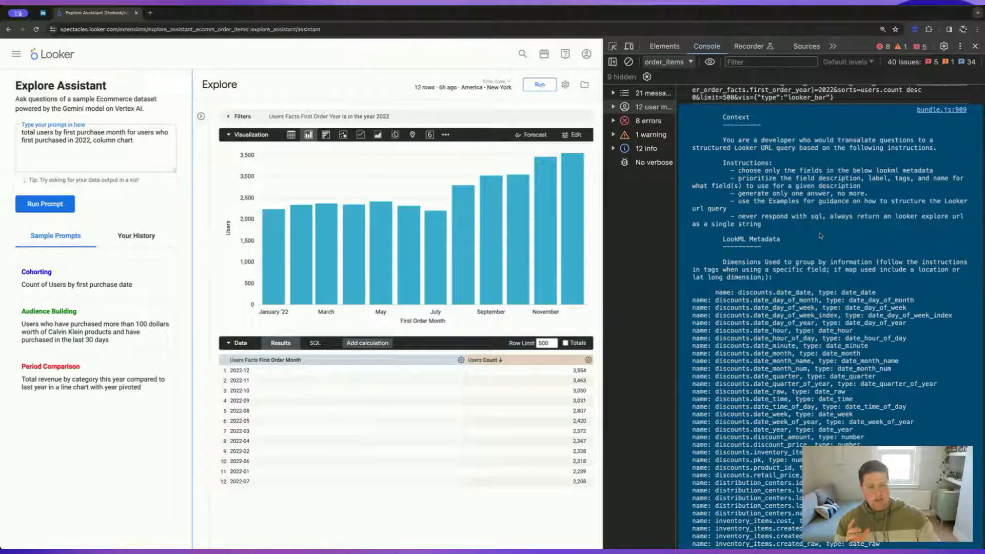
Step: Examine the dimensions and measures listed in the prompt's LookML Metadata section
{"action": "scroll", "coordinate": [820, 235], "scroll_direction": "down", "scroll_amount": 5}
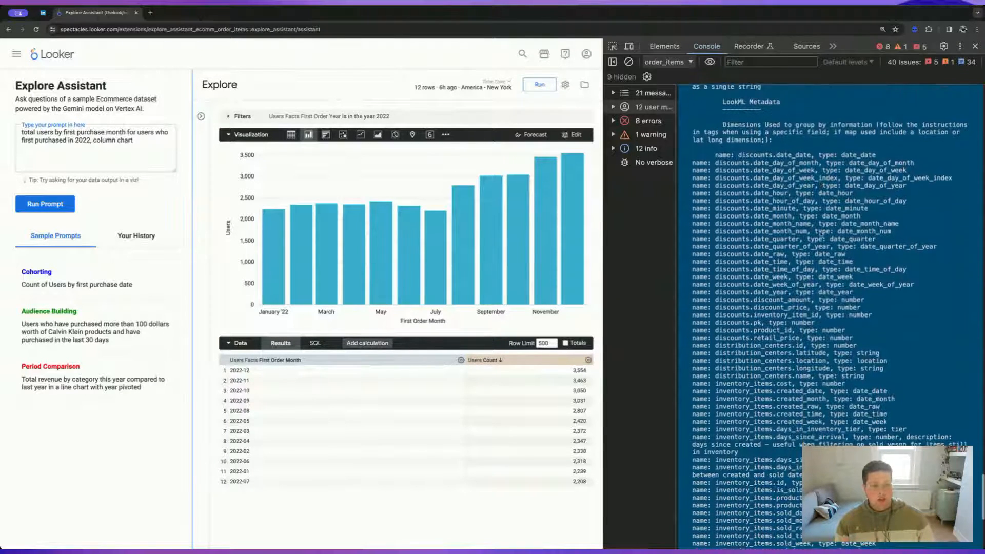
{"action": "scroll", "coordinate": [821, 234], "scroll_direction": "down", "scroll_amount": 1}
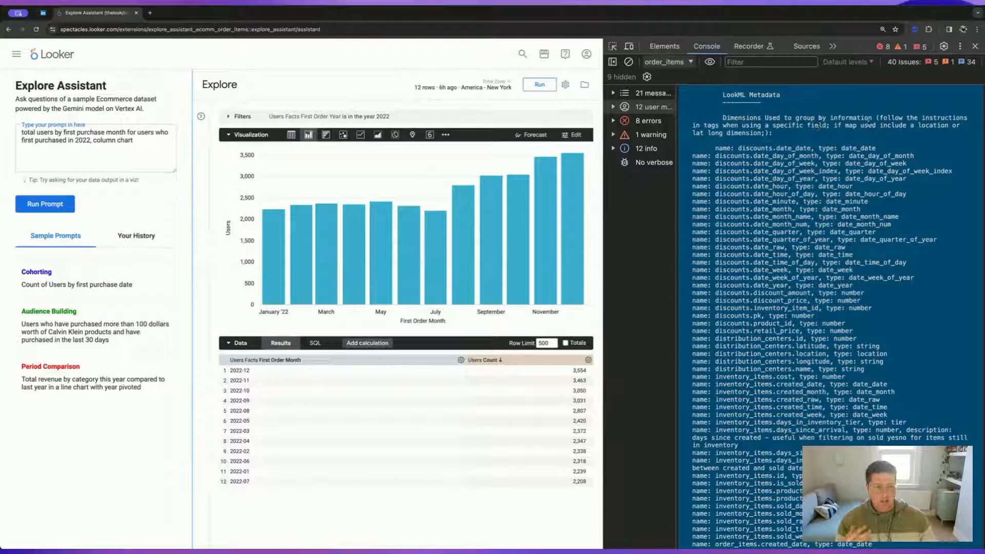
{"action": "scroll", "coordinate": [780, 154], "scroll_direction": "down", "scroll_amount": 5}
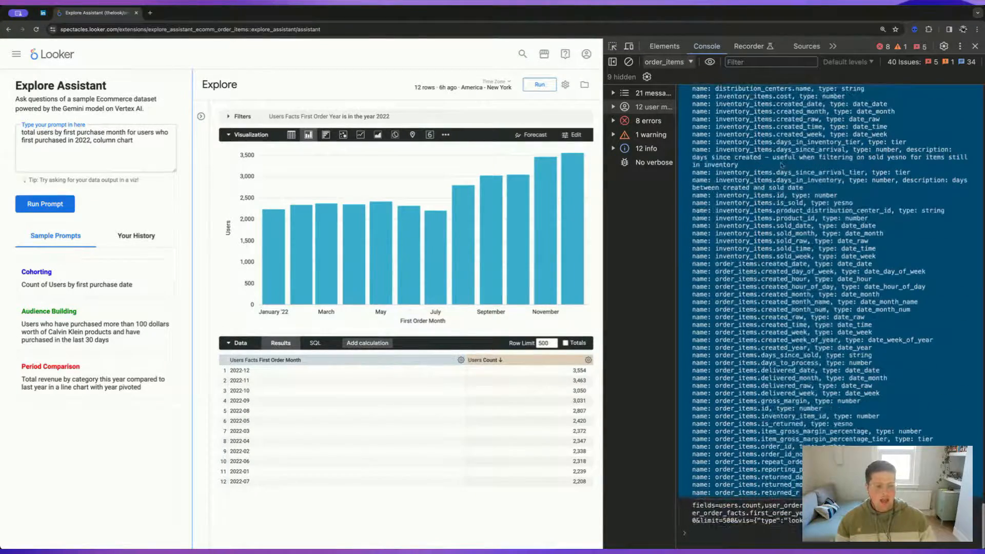
{"action": "left_click", "coordinate": [823, 493]}
{"action": "scroll", "coordinate": [823, 493], "scroll_direction": "down", "scroll_amount": 3}
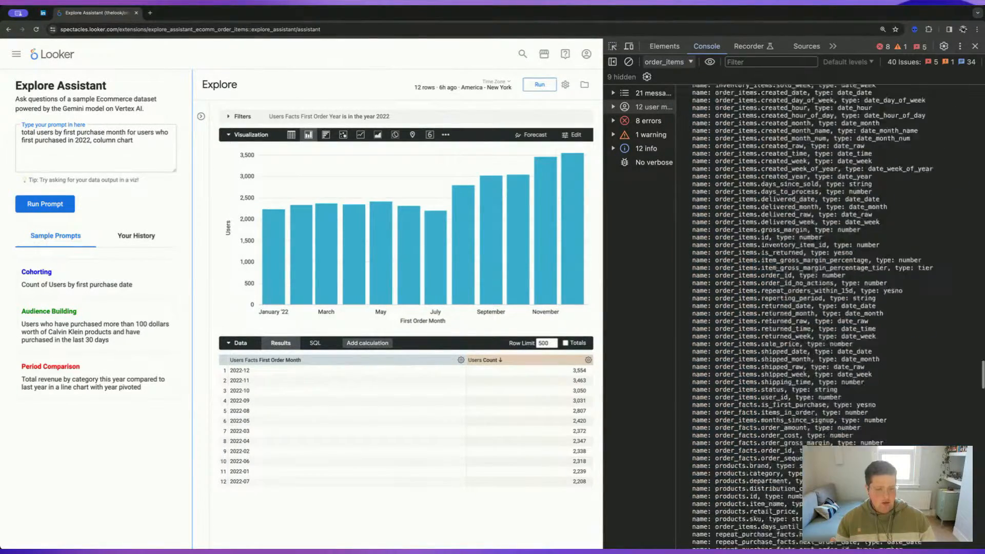
{"action": "scroll", "coordinate": [821, 315], "scroll_direction": "down", "scroll_amount": 10}
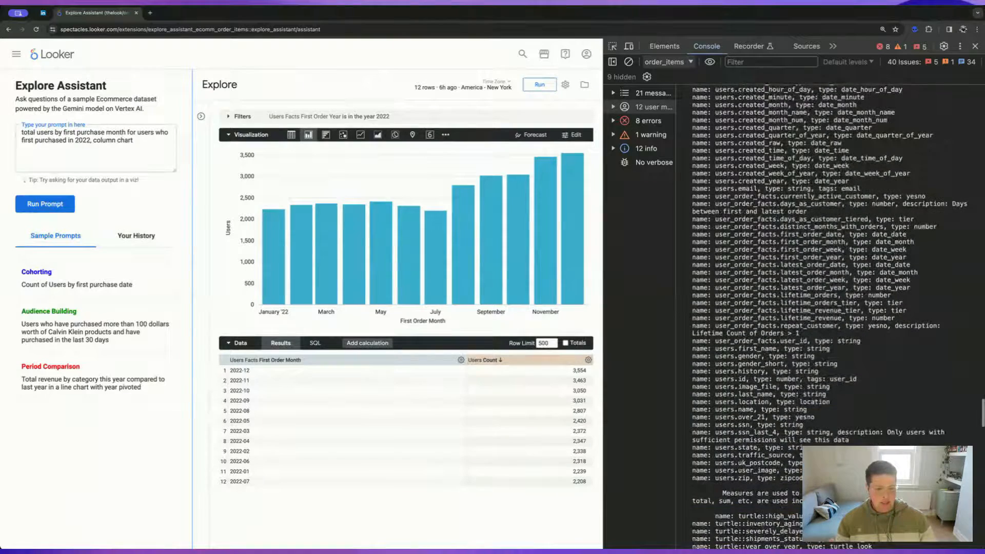
{"action": "scroll", "coordinate": [713, 419], "scroll_direction": "down", "scroll_amount": 3}
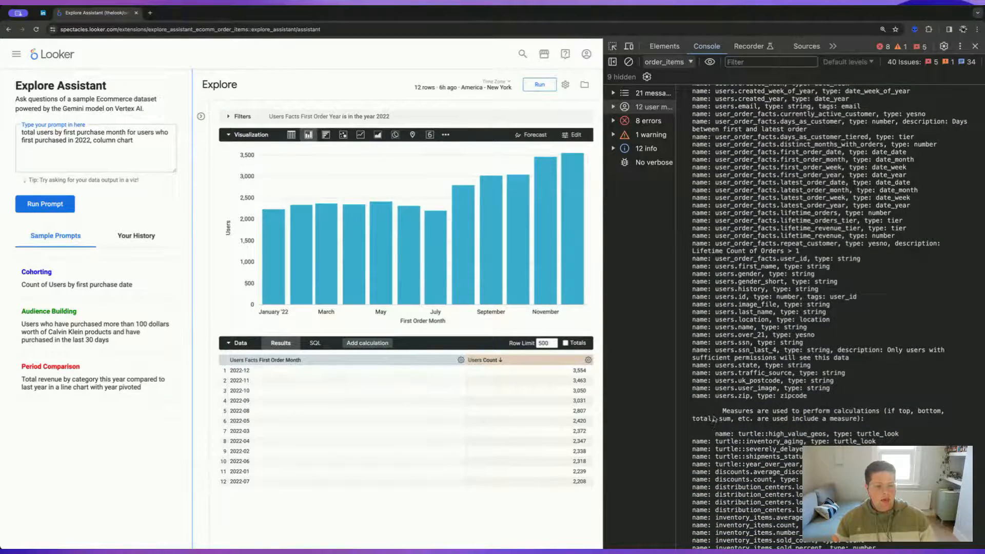
{"action": "scroll", "coordinate": [713, 418], "scroll_direction": "down", "scroll_amount": 1}
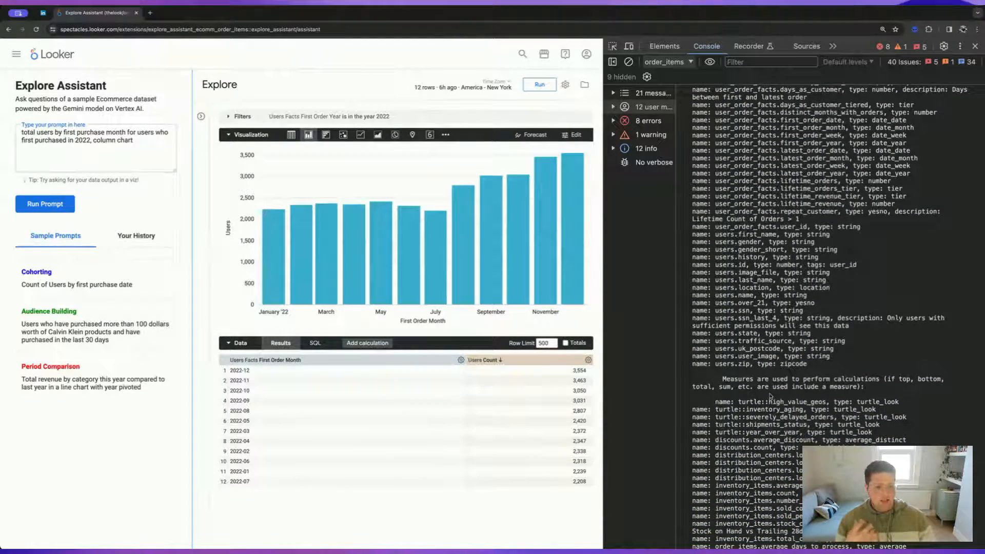
{"action": "scroll", "coordinate": [771, 396], "scroll_direction": "down", "scroll_amount": 7}
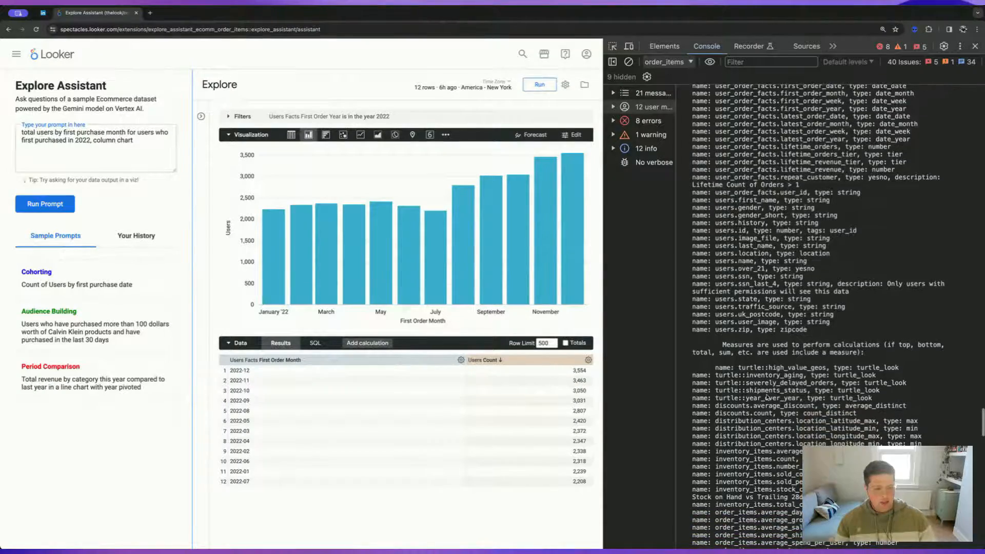
{"action": "scroll", "coordinate": [768, 397], "scroll_direction": "down", "scroll_amount": 9}
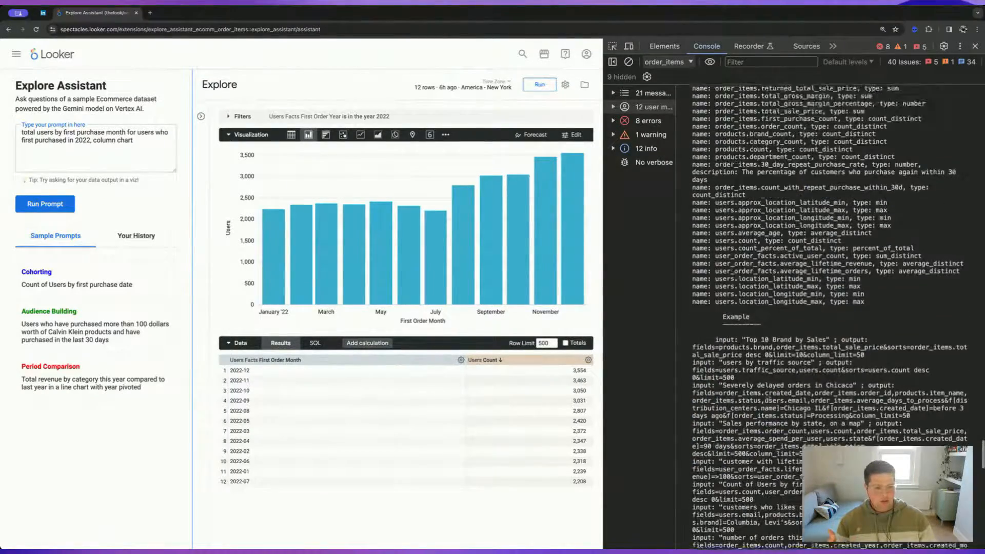
Step: Examine the prompt's Example section, highlighting the "Top 10 Brand by Sales" input and its output query string
{"action": "scroll", "coordinate": [768, 397], "scroll_direction": "down", "scroll_amount": 7}
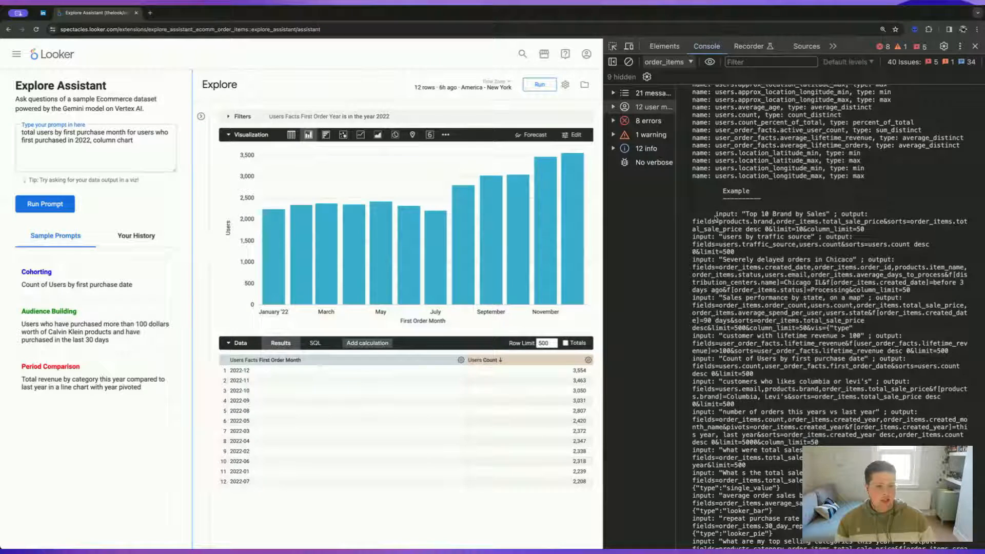
{"action": "left_click_drag", "start_coordinate": [716, 218], "coordinate": [872, 218]}
{"action": "left_click", "coordinate": [845, 218]}
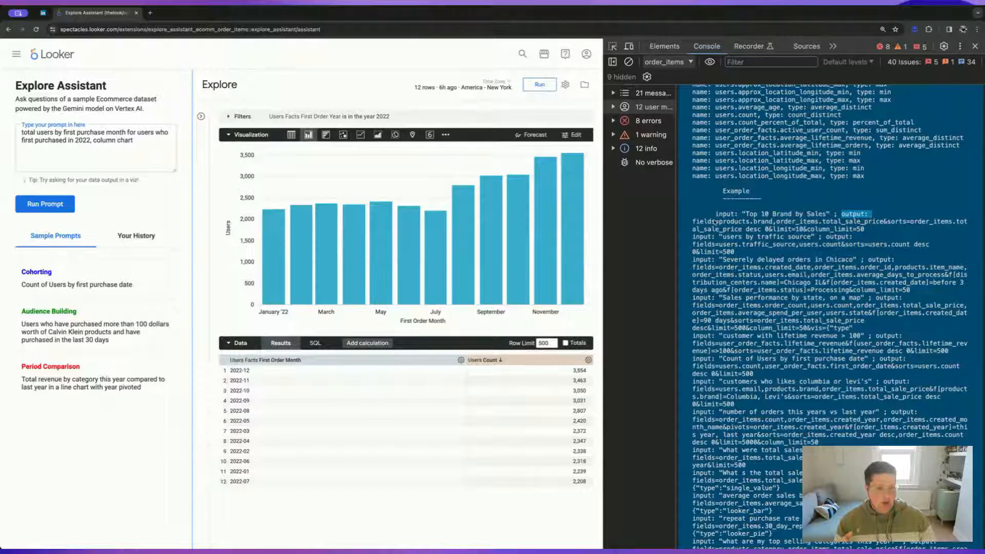
{"action": "left_click_drag", "start_coordinate": [693, 224], "coordinate": [872, 235]}
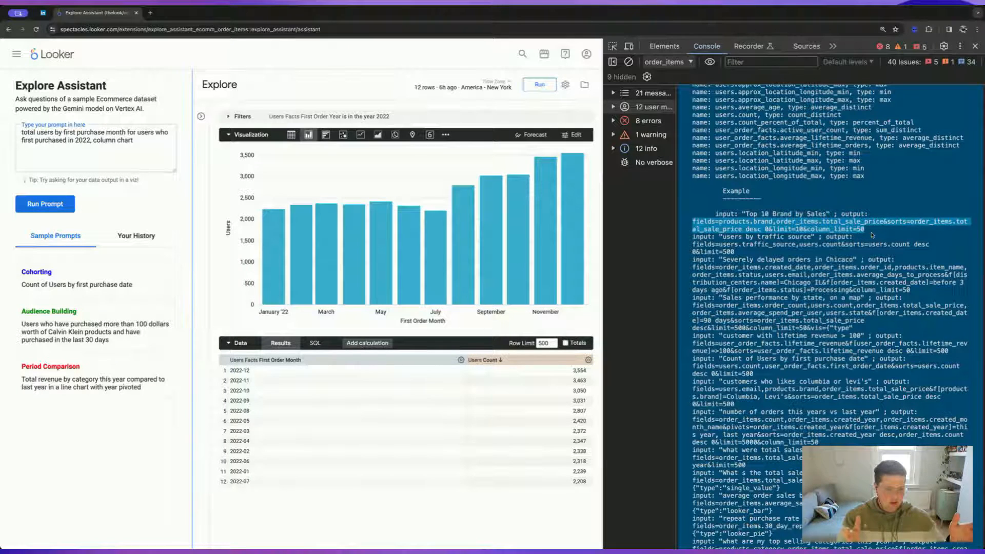
{"action": "left_click", "coordinate": [890, 226]}
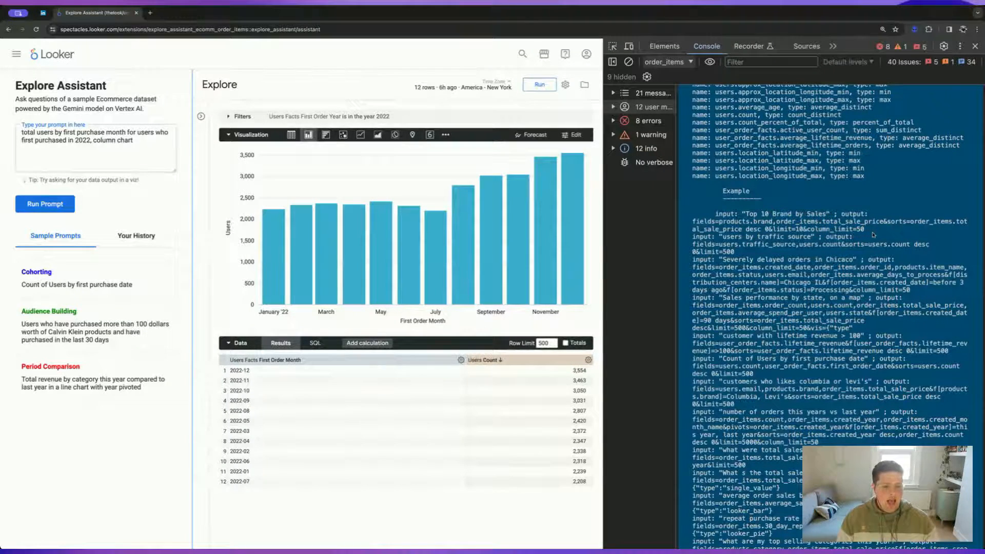
{"action": "scroll", "coordinate": [874, 232], "scroll_direction": "down", "scroll_amount": 3}
{"action": "scroll", "coordinate": [873, 234], "scroll_direction": "down", "scroll_amount": 5}
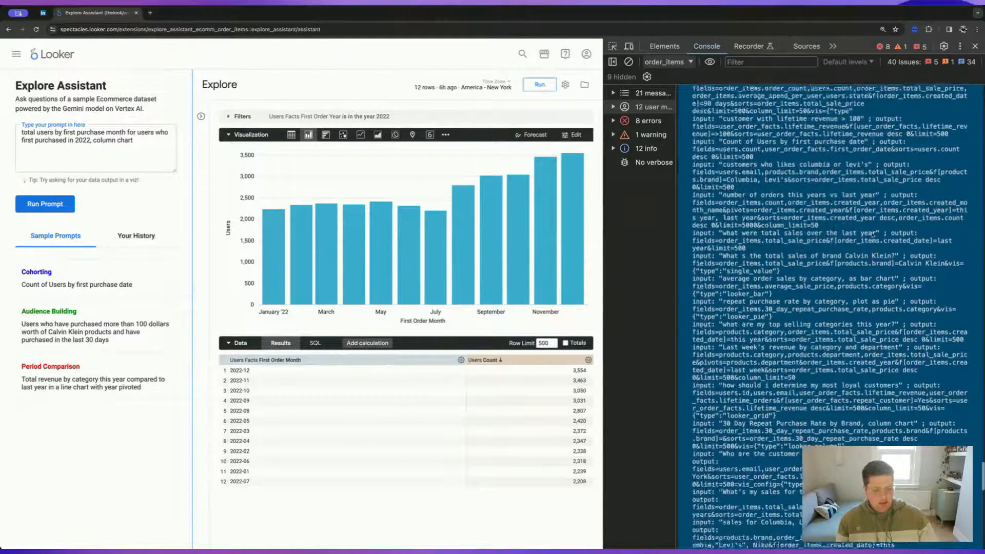
{"action": "scroll", "coordinate": [875, 290], "scroll_direction": "up", "scroll_amount": 5}
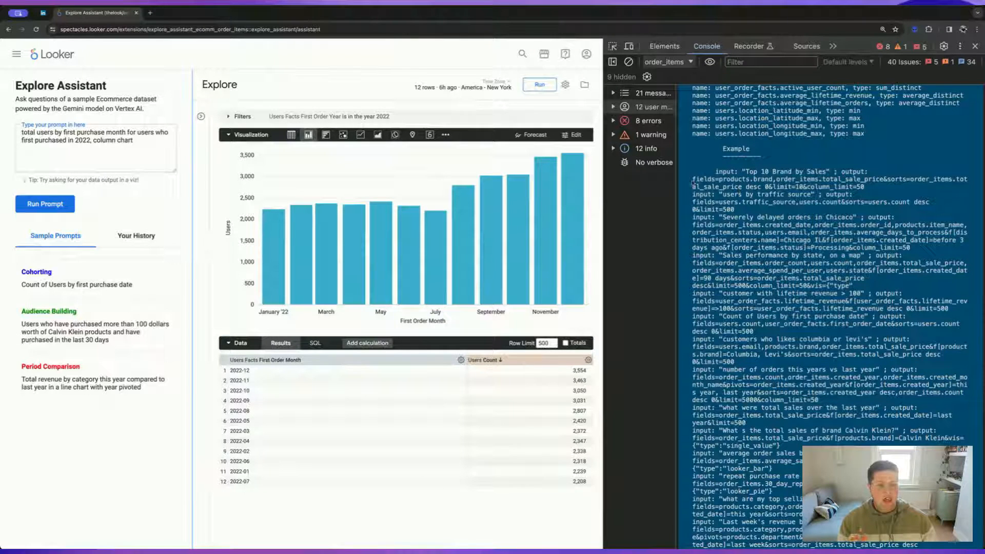
{"action": "left_click_drag", "start_coordinate": [692, 179], "coordinate": [870, 191]}
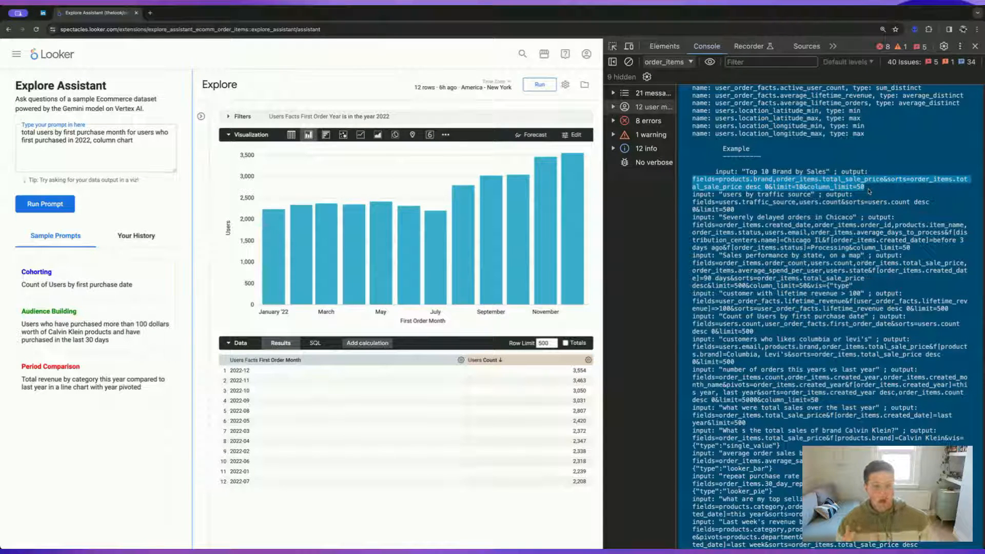
{"action": "scroll", "coordinate": [860, 213], "scroll_direction": "down", "scroll_amount": 1}
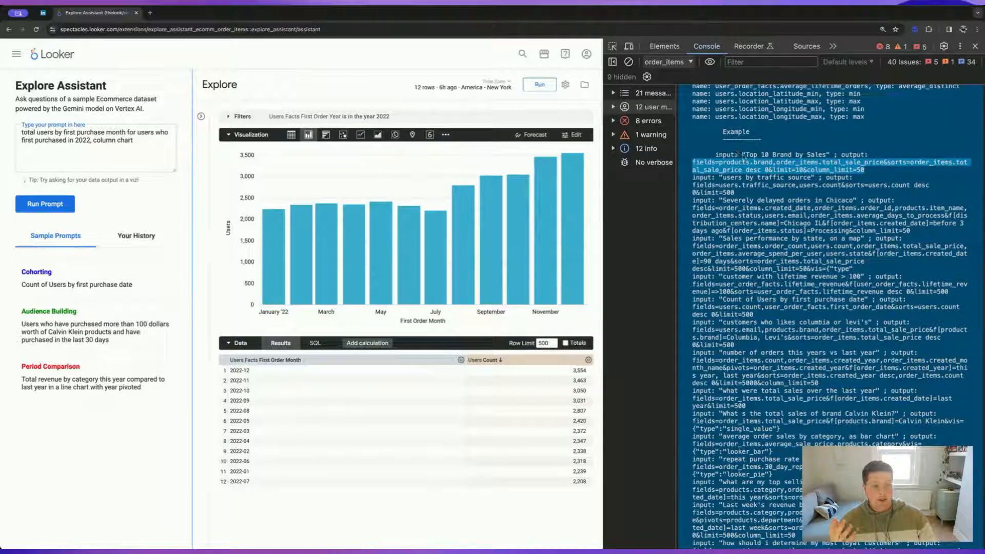
{"action": "left_click_drag", "start_coordinate": [746, 155], "coordinate": [831, 157]}
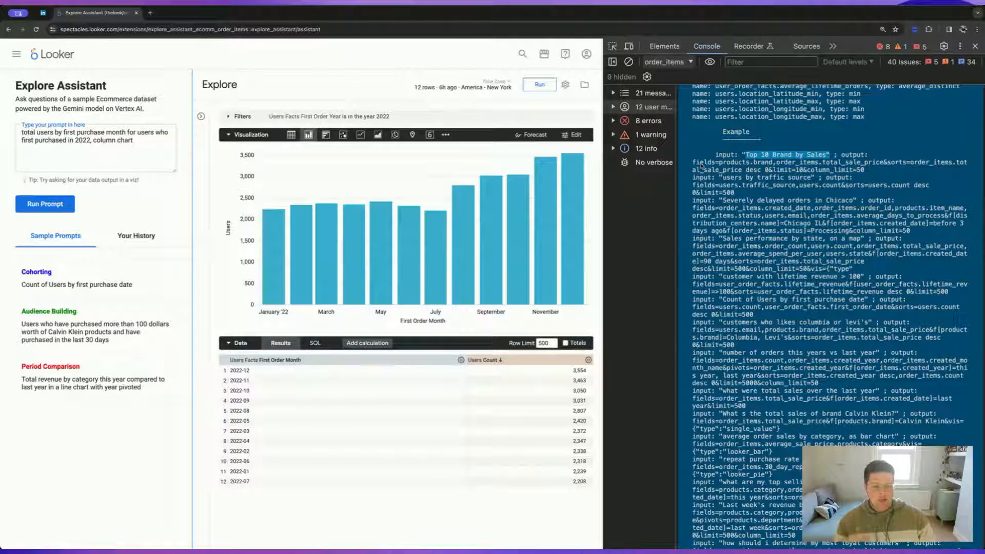
Step: Read through the remaining examples, highlighting the question about loyal customers with recent purchases, down to the prompt's Input and Output sections
{"action": "scroll", "coordinate": [706, 175], "scroll_direction": "down", "scroll_amount": 3}
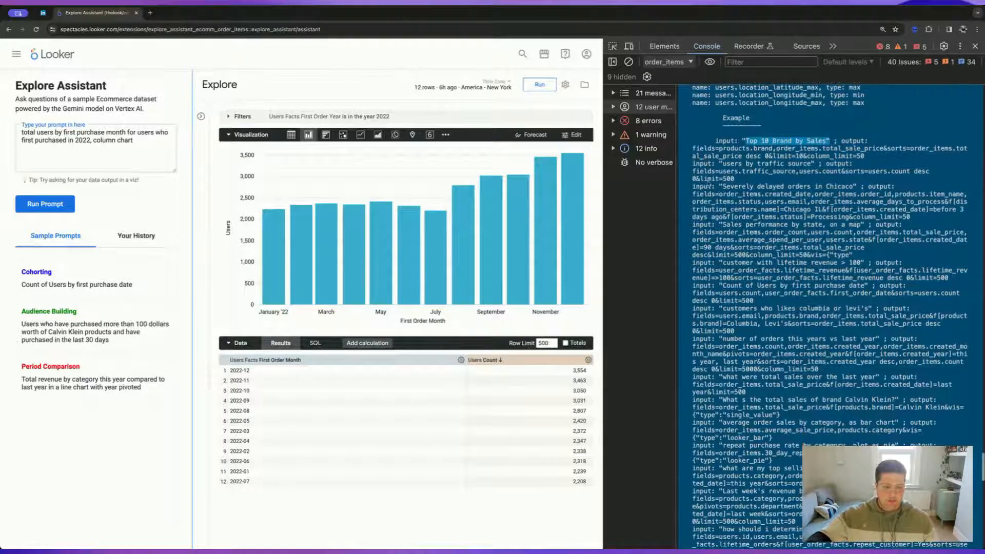
{"action": "scroll", "coordinate": [708, 184], "scroll_direction": "down", "scroll_amount": 8}
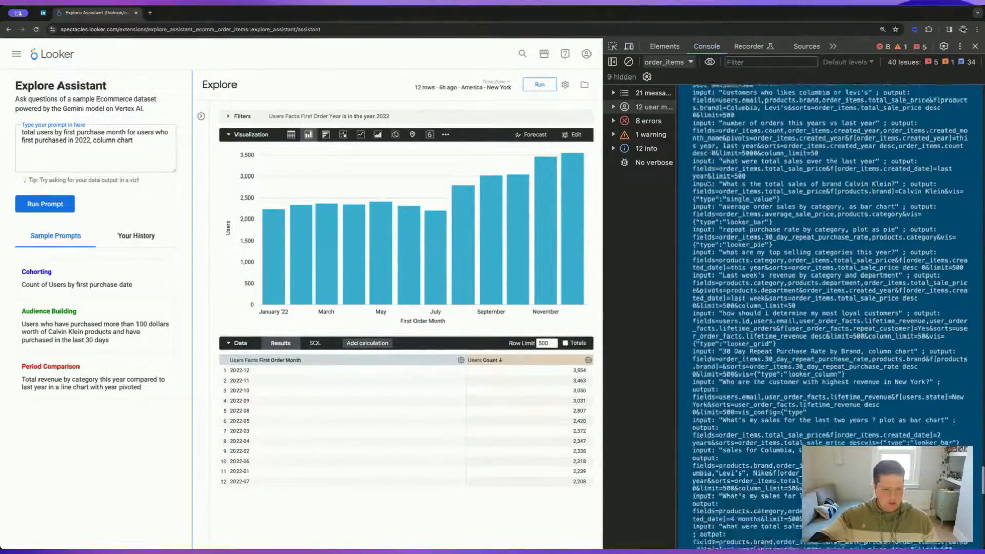
{"action": "scroll", "coordinate": [708, 183], "scroll_direction": "down", "scroll_amount": 6}
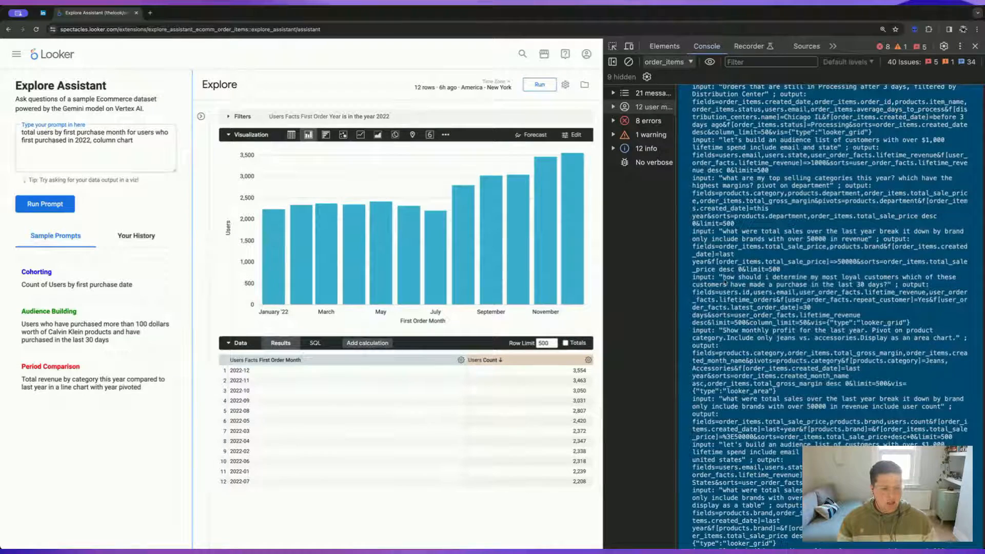
{"action": "left_click_drag", "start_coordinate": [723, 278], "coordinate": [888, 290]}
{"action": "scroll", "coordinate": [829, 315], "scroll_direction": "down", "scroll_amount": 4}
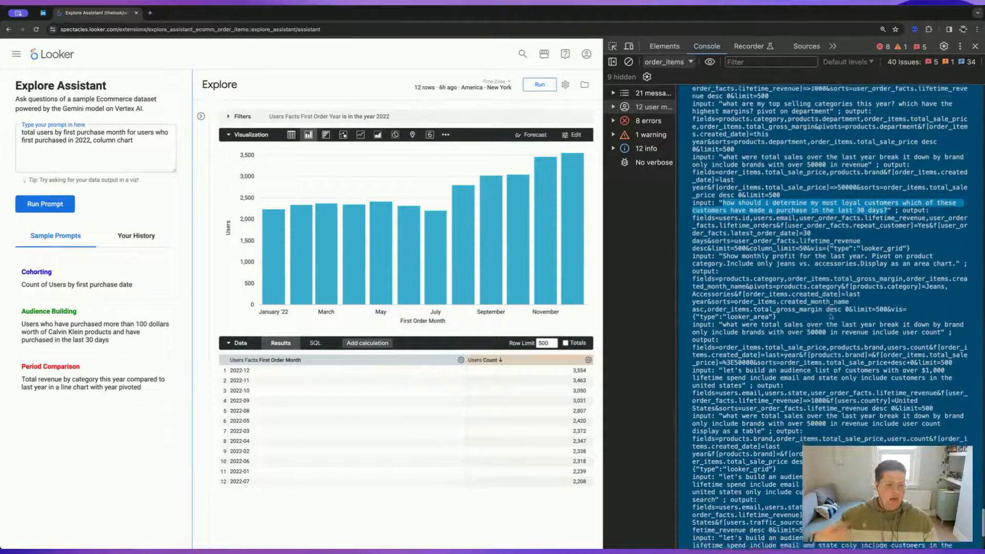
{"action": "scroll", "coordinate": [829, 315], "scroll_direction": "up", "scroll_amount": 1}
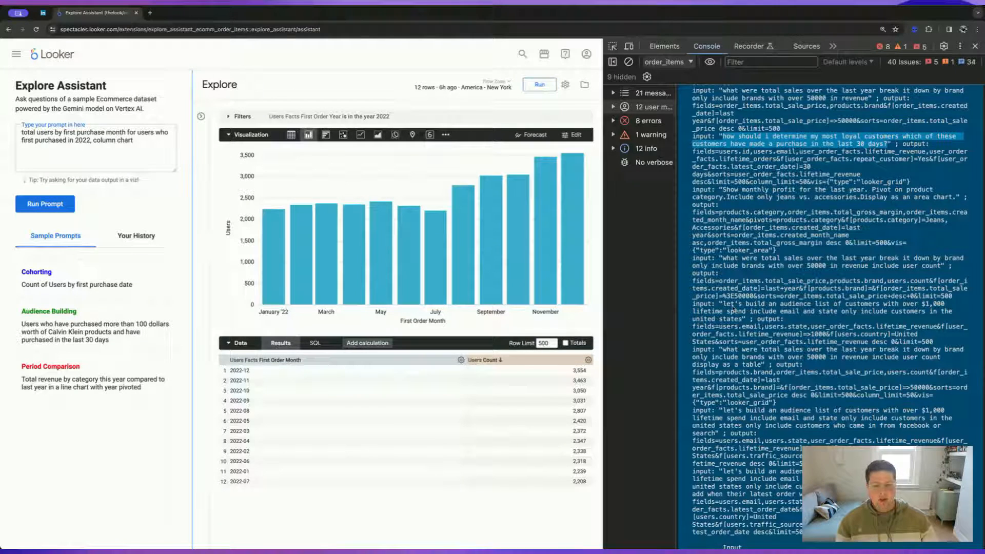
{"action": "scroll", "coordinate": [734, 308], "scroll_direction": "down", "scroll_amount": 3}
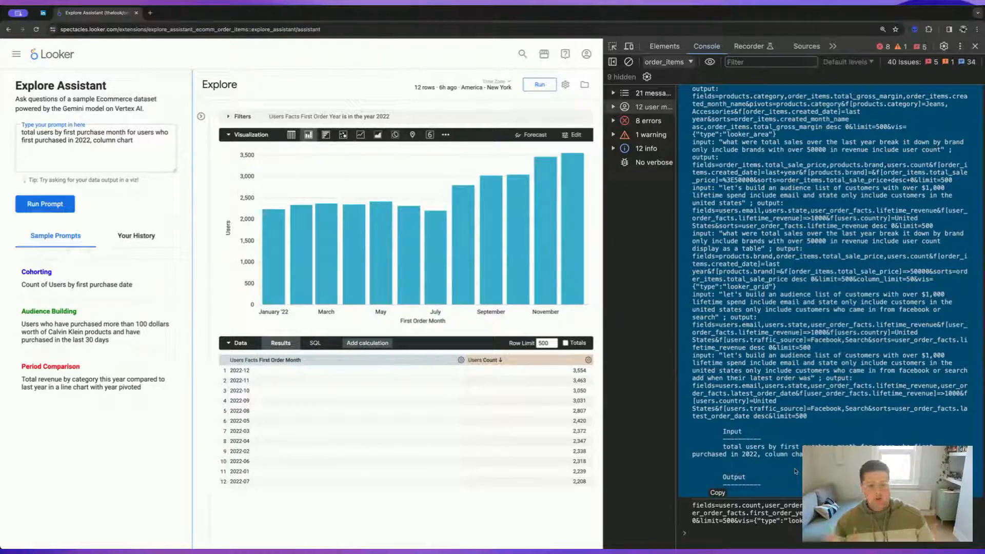
Step: Review the logged prompt again from its final Input section back through the examples to the measures metadata
{"action": "scroll", "coordinate": [796, 471], "scroll_direction": "up", "scroll_amount": 5}
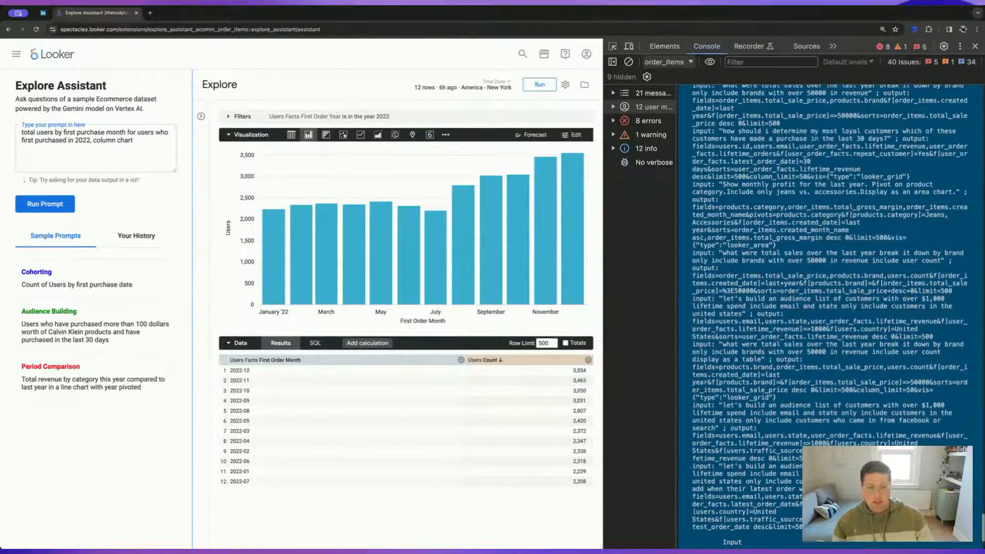
{"action": "scroll", "coordinate": [796, 471], "scroll_direction": "up", "scroll_amount": 5}
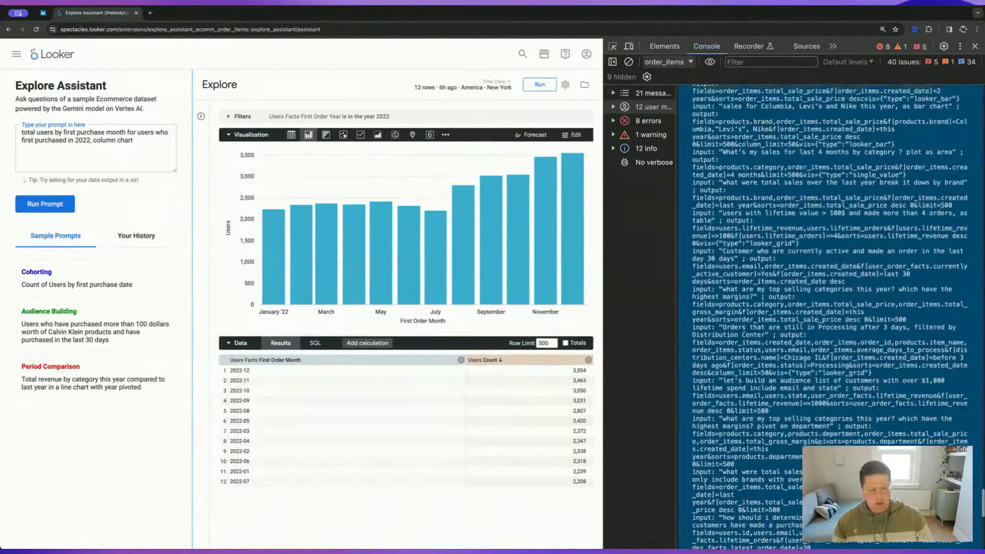
{"action": "scroll", "coordinate": [796, 471], "scroll_direction": "up", "scroll_amount": 5}
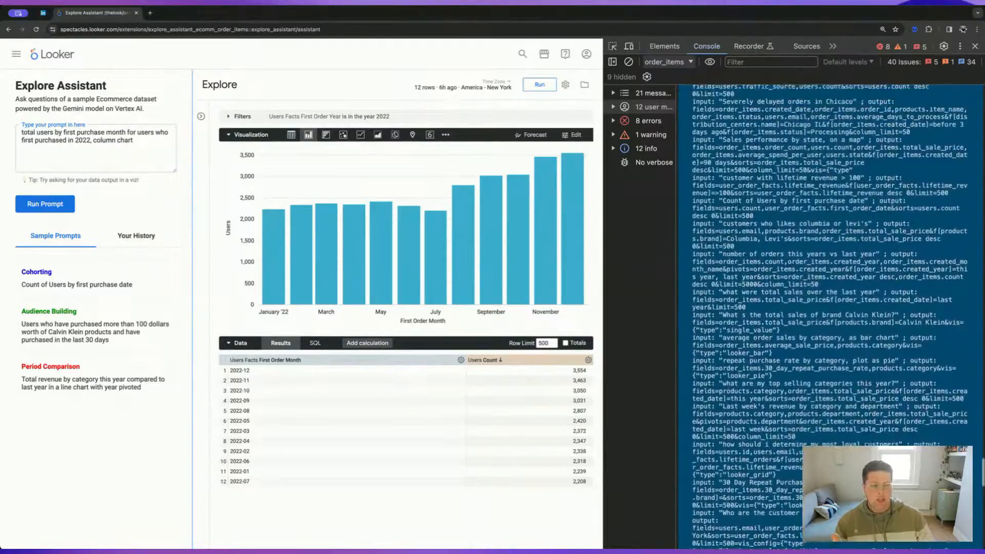
{"action": "scroll", "coordinate": [796, 470], "scroll_direction": "up", "scroll_amount": 5}
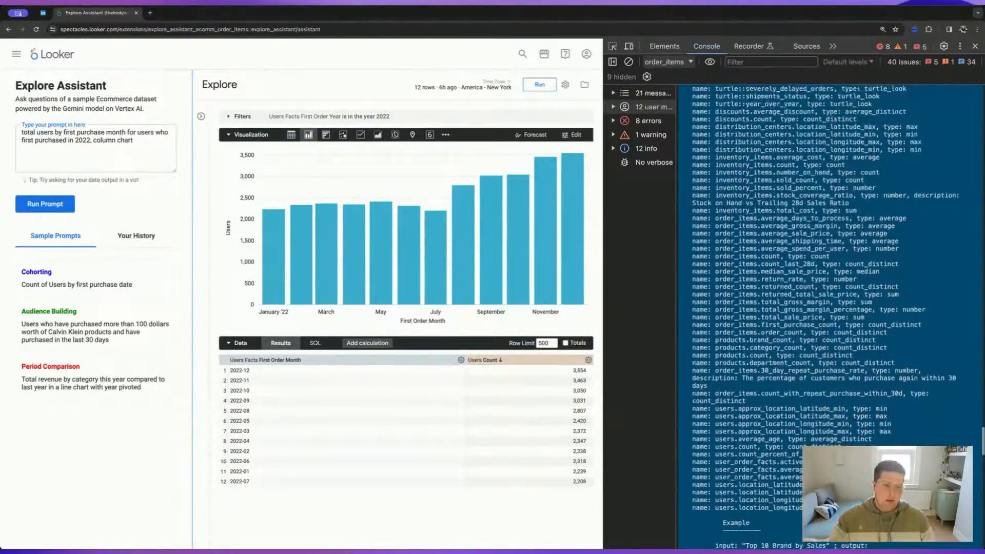
{"action": "scroll", "coordinate": [796, 471], "scroll_direction": "up", "scroll_amount": 3}
{"action": "scroll", "coordinate": [795, 471], "scroll_direction": "down", "scroll_amount": 10}
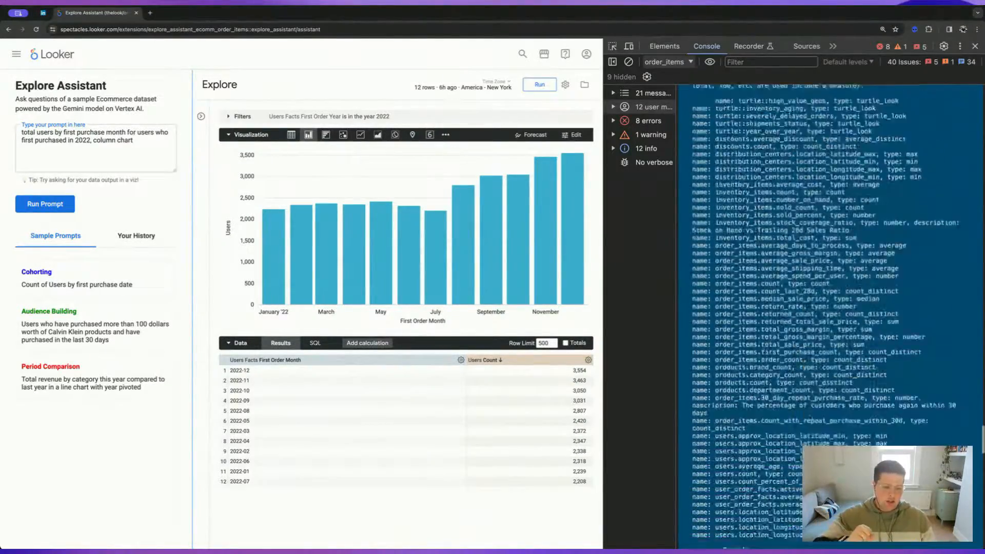
Step: Read the prompt's Example section from "Top 10 Brand by Sales" down to the final Input and Output sections
{"action": "scroll", "coordinate": [830, 315], "scroll_direction": "down", "scroll_amount": 3}
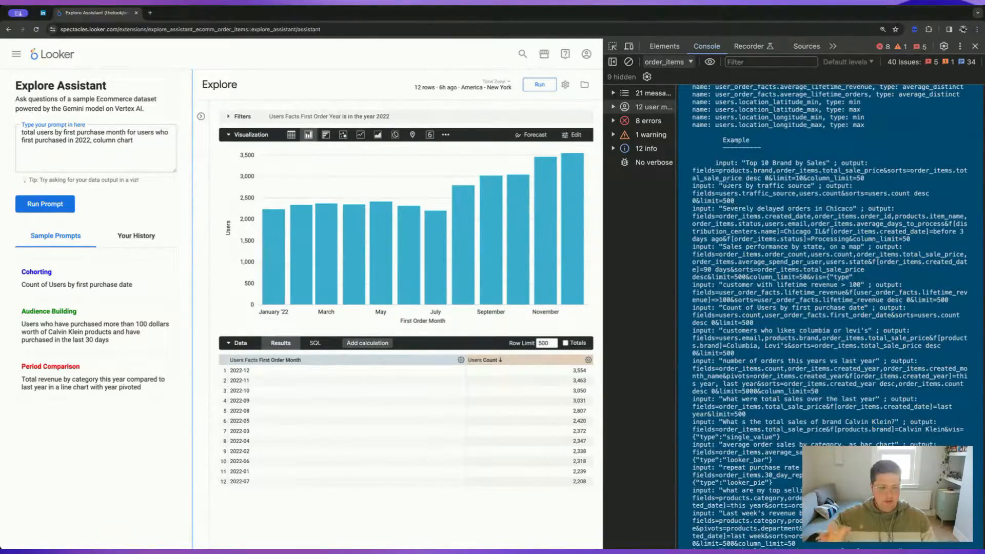
{"action": "scroll", "coordinate": [729, 277], "scroll_direction": "down", "scroll_amount": 15}
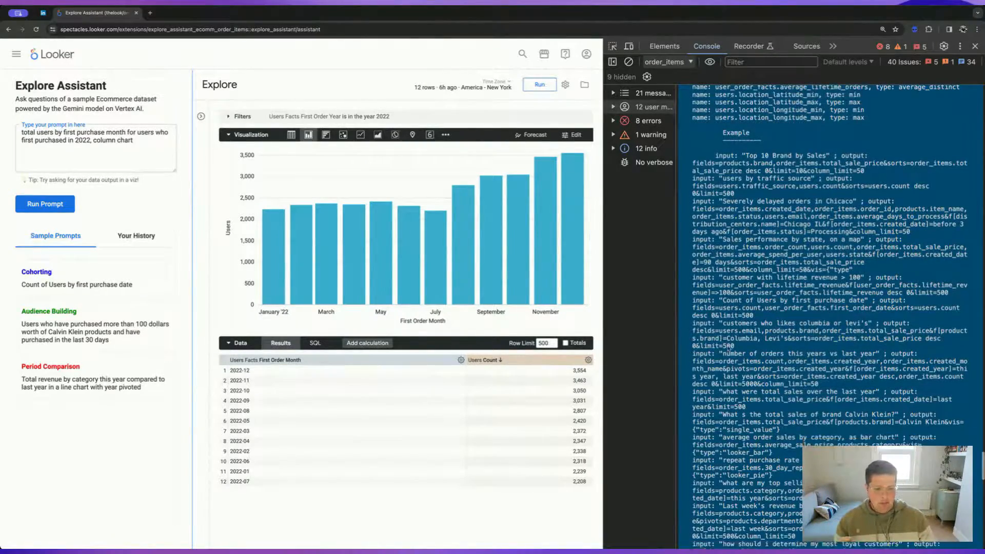
{"action": "scroll", "coordinate": [729, 308], "scroll_direction": "down", "scroll_amount": 15}
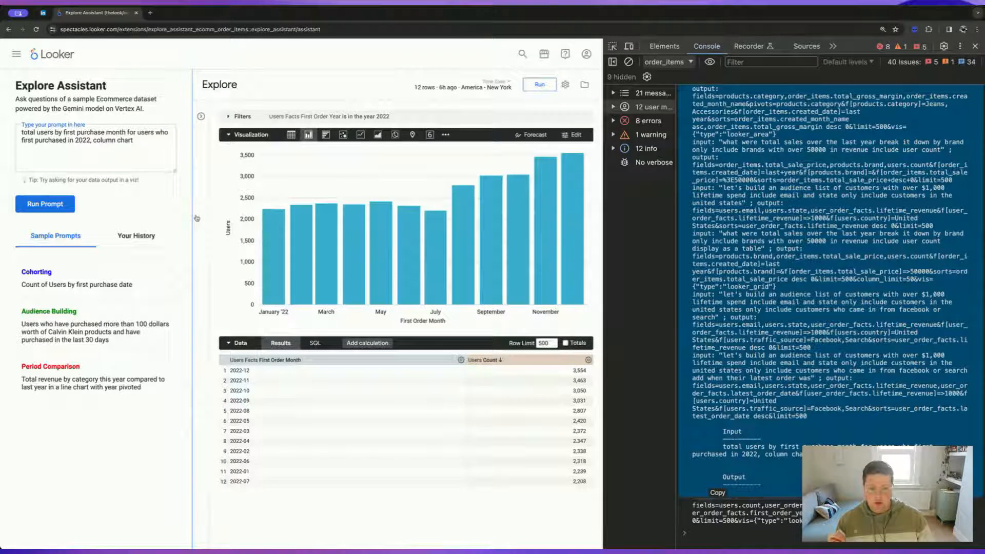
Step: Review the prompt's sample inputs and outputs once more, and highlight the query string returned for the 2022 first-purchase question
{"action": "scroll", "coordinate": [801, 269], "scroll_direction": "up", "scroll_amount": 2}
{"action": "scroll", "coordinate": [815, 269], "scroll_direction": "up", "scroll_amount": 8}
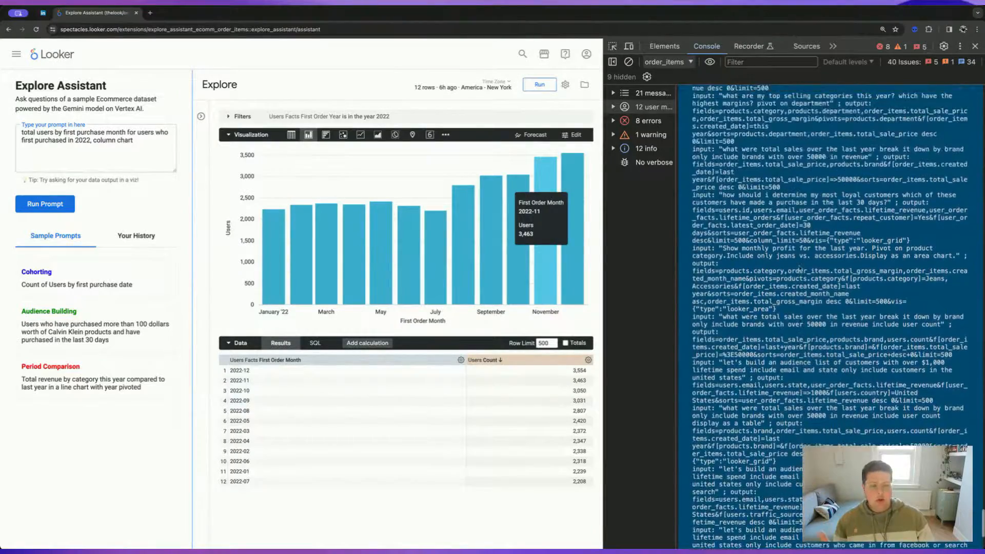
{"action": "scroll", "coordinate": [802, 269], "scroll_direction": "up", "scroll_amount": 8}
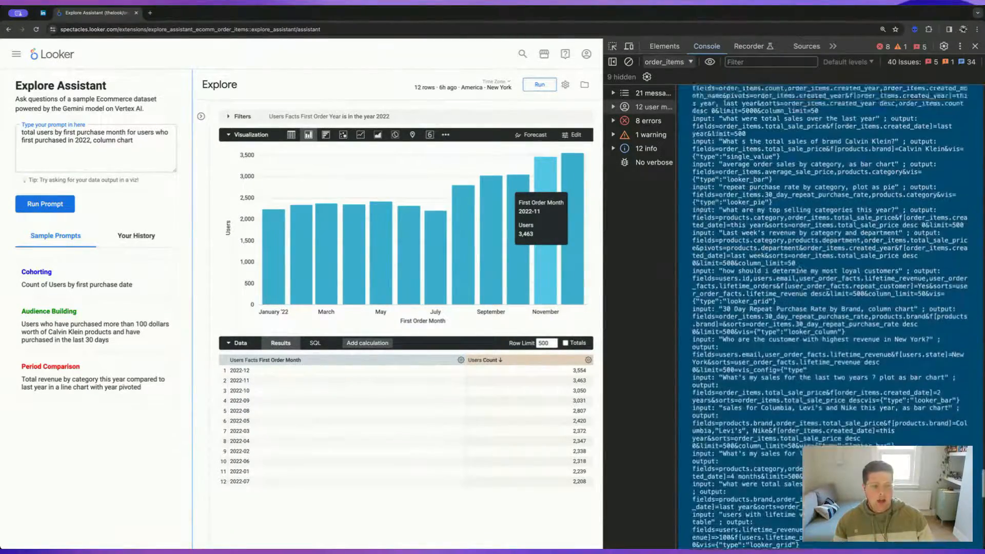
{"action": "scroll", "coordinate": [799, 268], "scroll_direction": "down", "scroll_amount": 10}
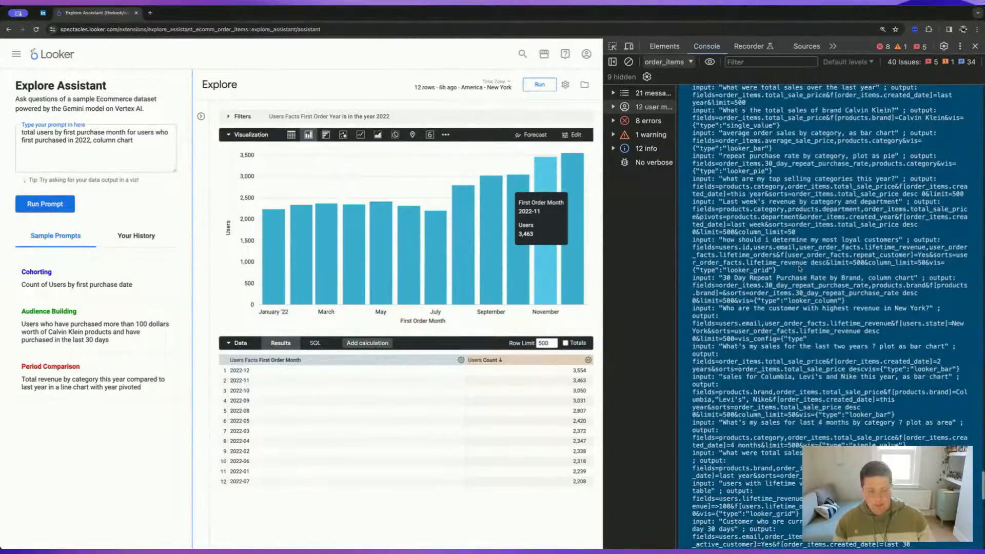
{"action": "scroll", "coordinate": [799, 268], "scroll_direction": "down", "scroll_amount": 10}
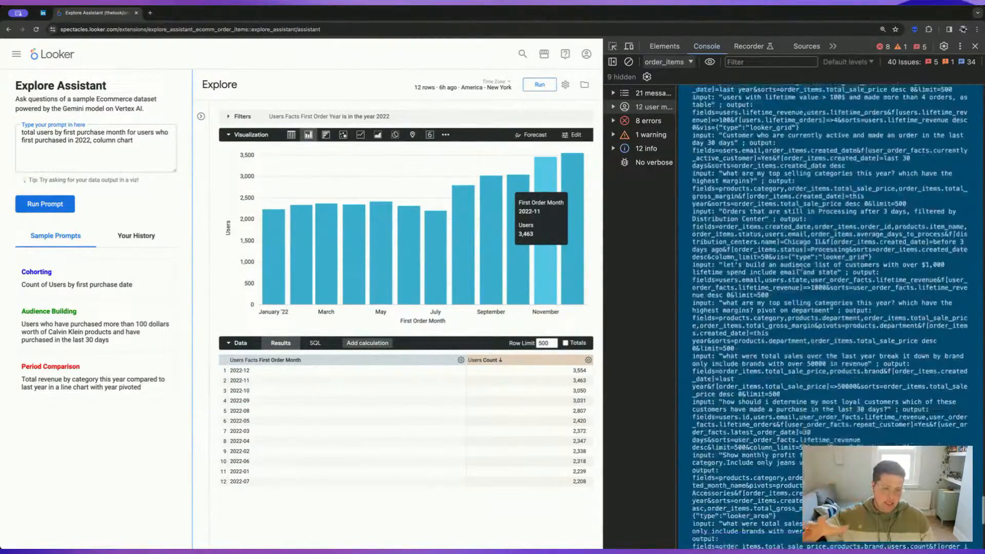
{"action": "scroll", "coordinate": [800, 267], "scroll_direction": "down", "scroll_amount": 8}
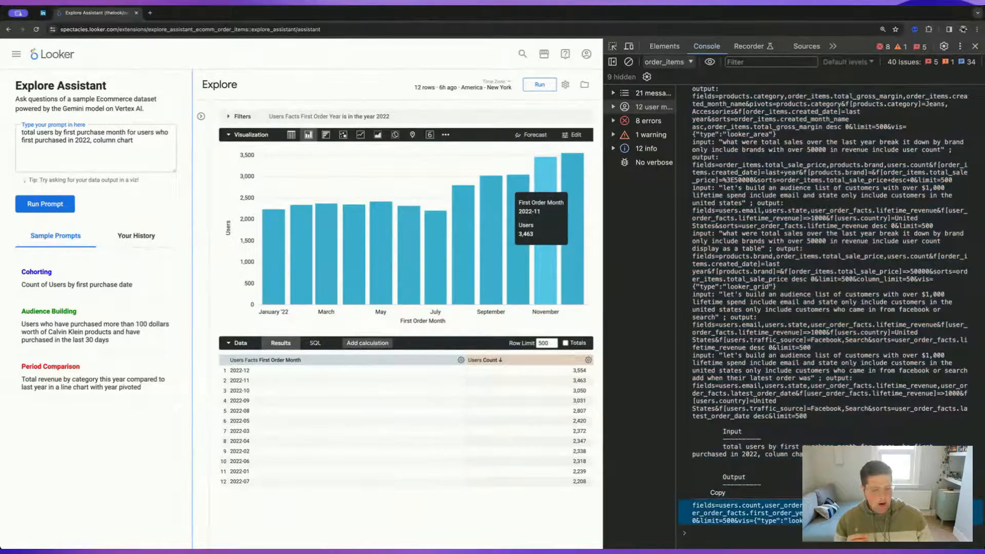
{"action": "left_click_drag", "start_coordinate": [846, 521], "coordinate": [688, 502]}
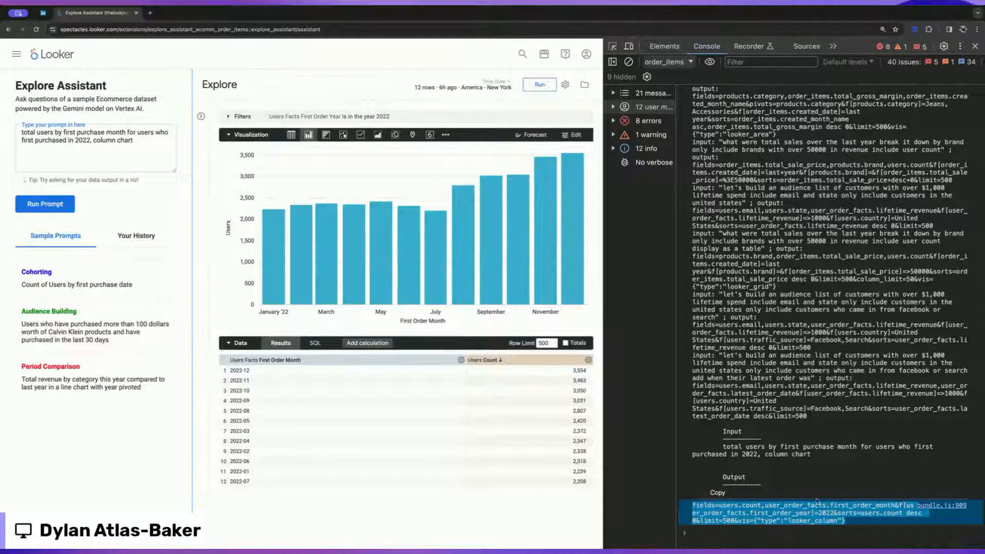
{"action": "key", "text": "super+Tab"}
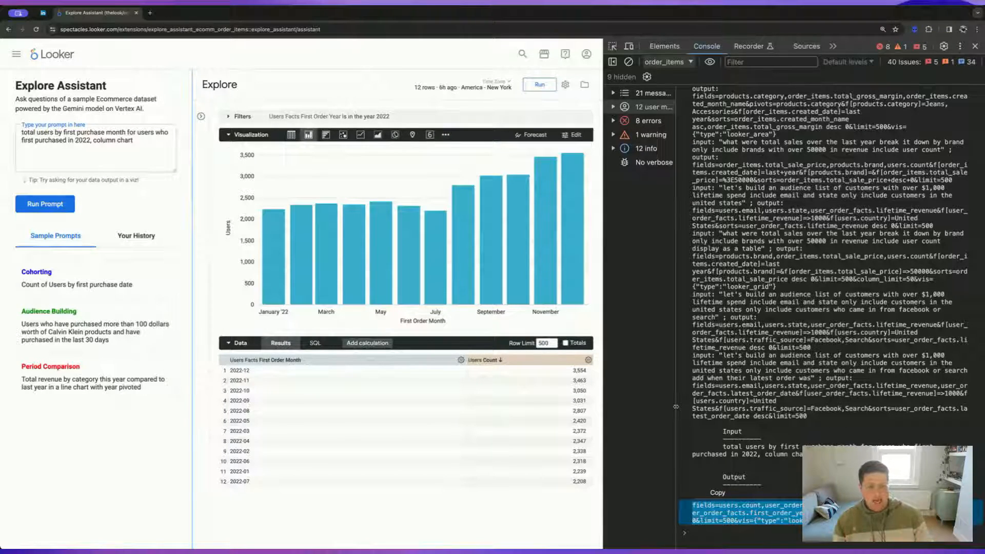
Step: Review the logged prompt from its examples back up to the measures metadata, and return to the returned query string
{"action": "scroll", "coordinate": [744, 355], "scroll_direction": "up", "scroll_amount": 5}
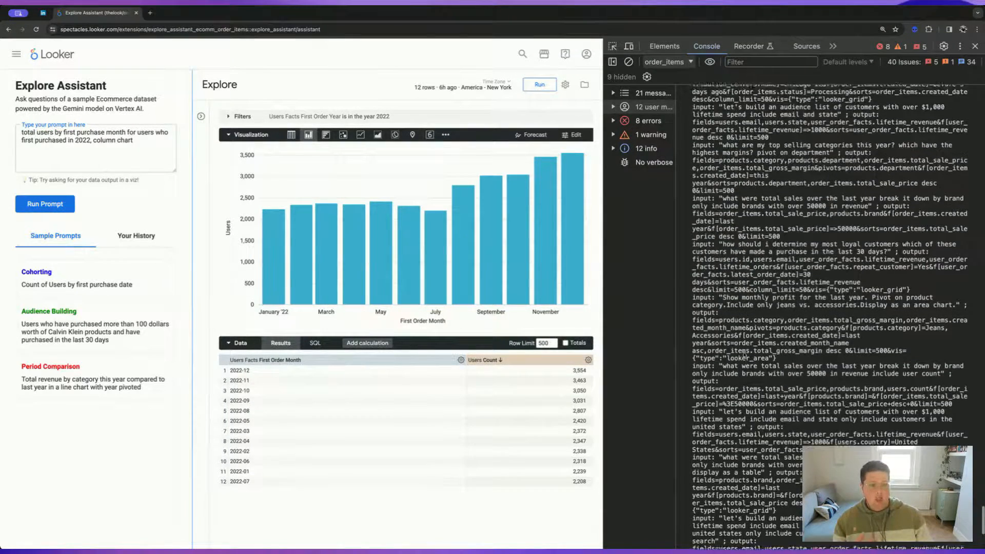
{"action": "scroll", "coordinate": [744, 355], "scroll_direction": "up", "scroll_amount": 6}
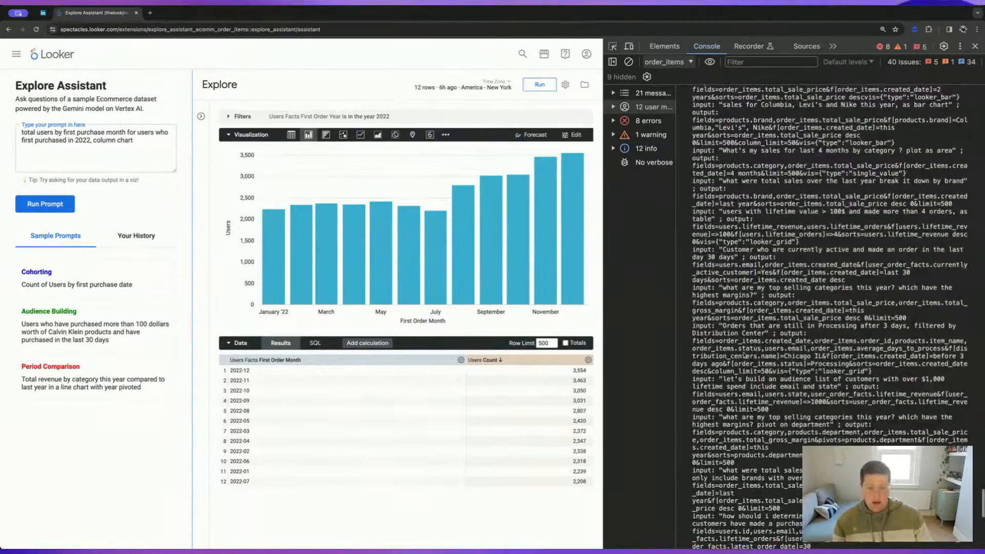
{"action": "scroll", "coordinate": [744, 355], "scroll_direction": "up", "scroll_amount": 1}
{"action": "scroll", "coordinate": [744, 355], "scroll_direction": "up", "scroll_amount": 10}
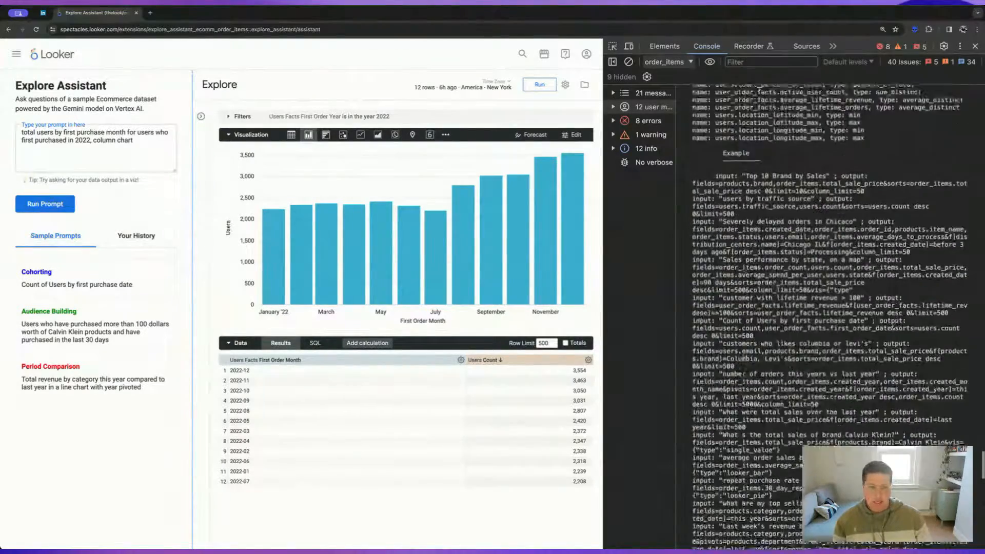
{"action": "scroll", "coordinate": [744, 355], "scroll_direction": "up", "scroll_amount": 1}
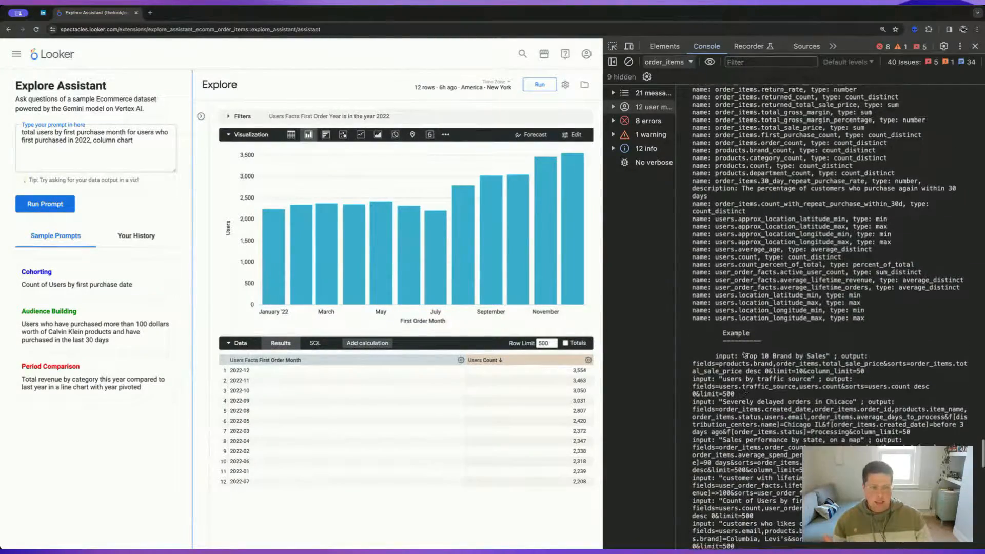
{"action": "scroll", "coordinate": [744, 355], "scroll_direction": "up", "scroll_amount": 5}
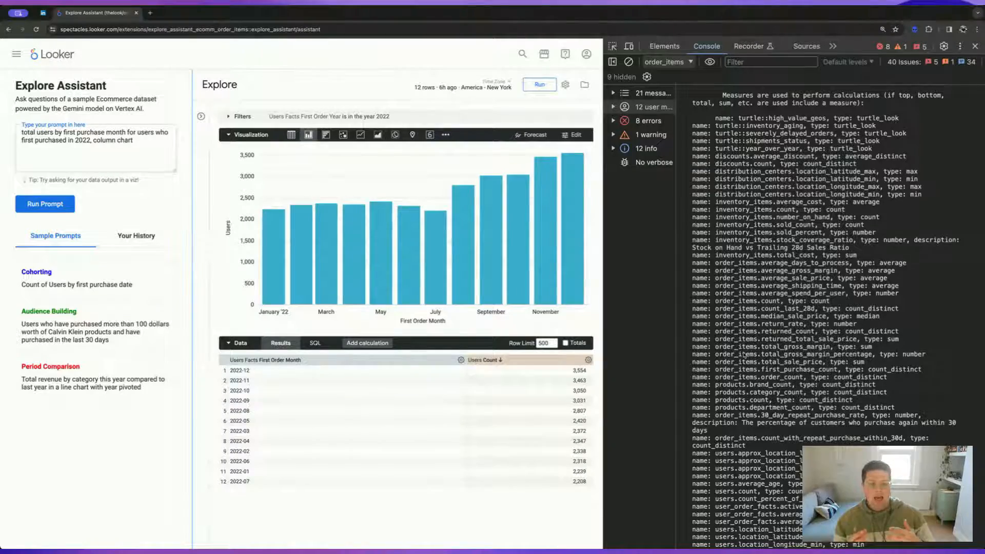
{"action": "scroll", "coordinate": [744, 355], "scroll_direction": "down", "scroll_amount": 10}
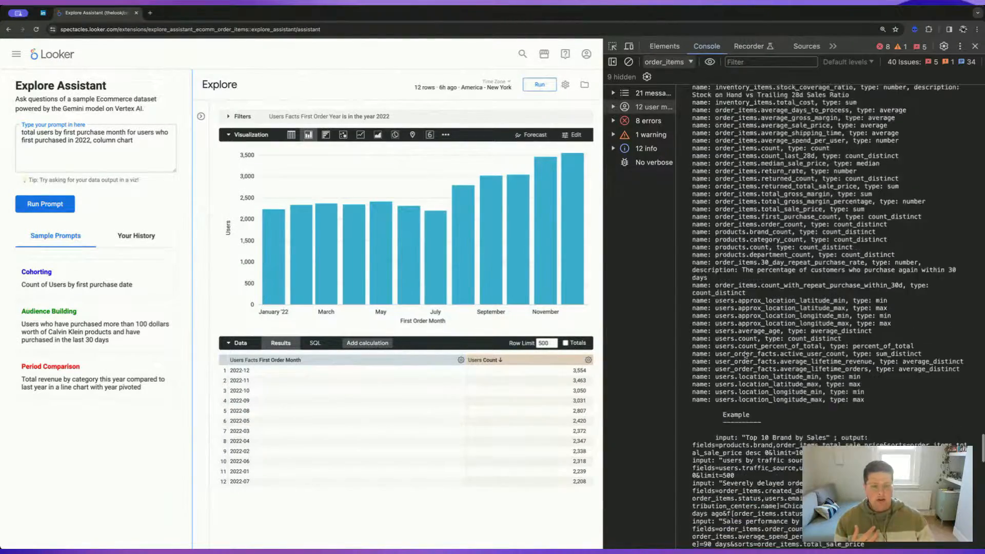
{"action": "scroll", "coordinate": [744, 355], "scroll_direction": "down", "scroll_amount": 15}
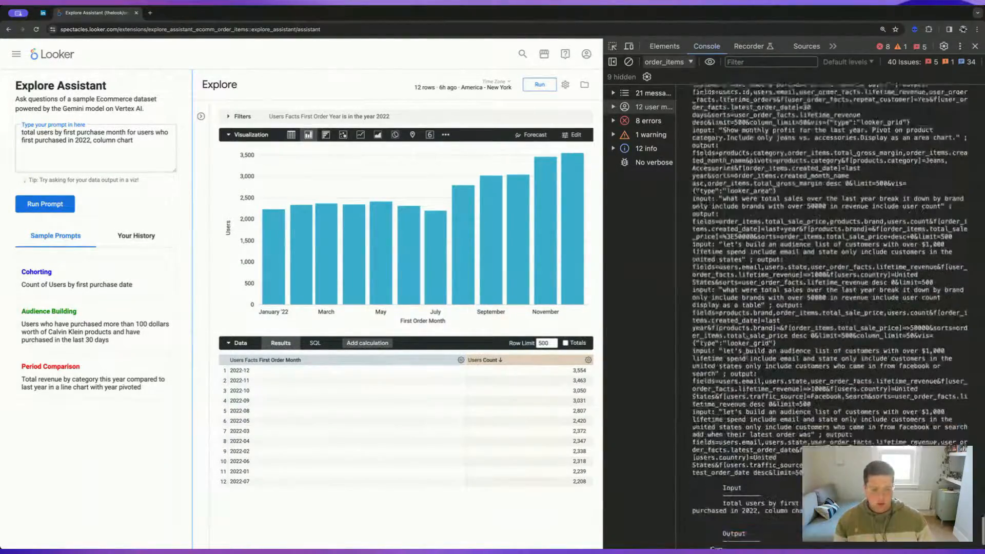
{"action": "scroll", "coordinate": [745, 355], "scroll_direction": "down", "scroll_amount": 1}
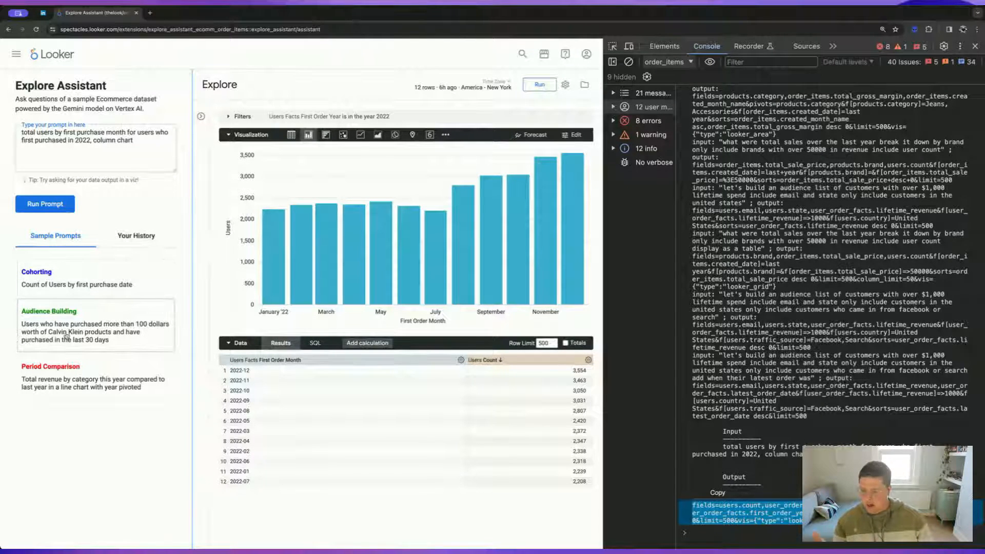
Step: Run the Period Comparison sample prompt, and highlight its logged input and the query string generated for it
{"action": "left_click", "coordinate": [109, 373]}
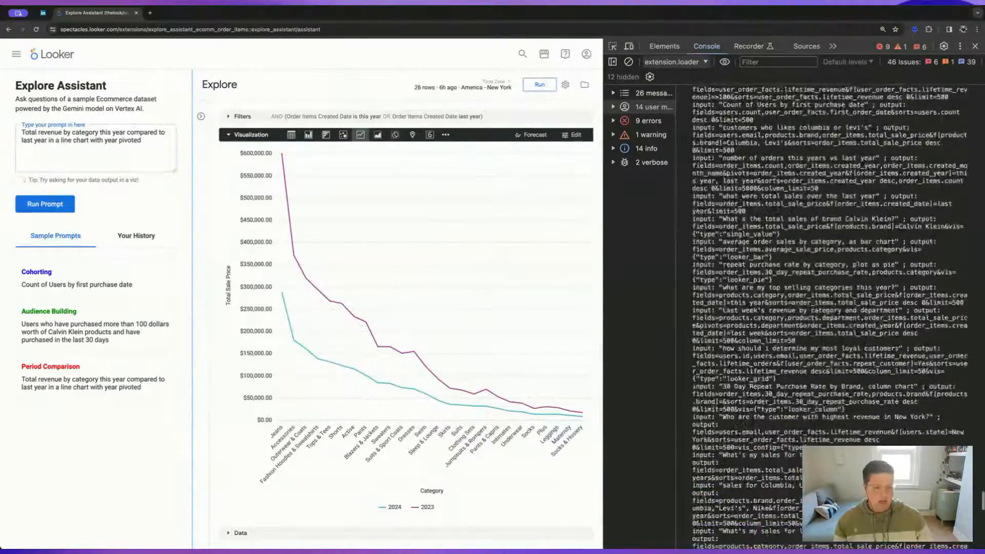
{"action": "scroll", "coordinate": [806, 441], "scroll_direction": "down", "scroll_amount": 15}
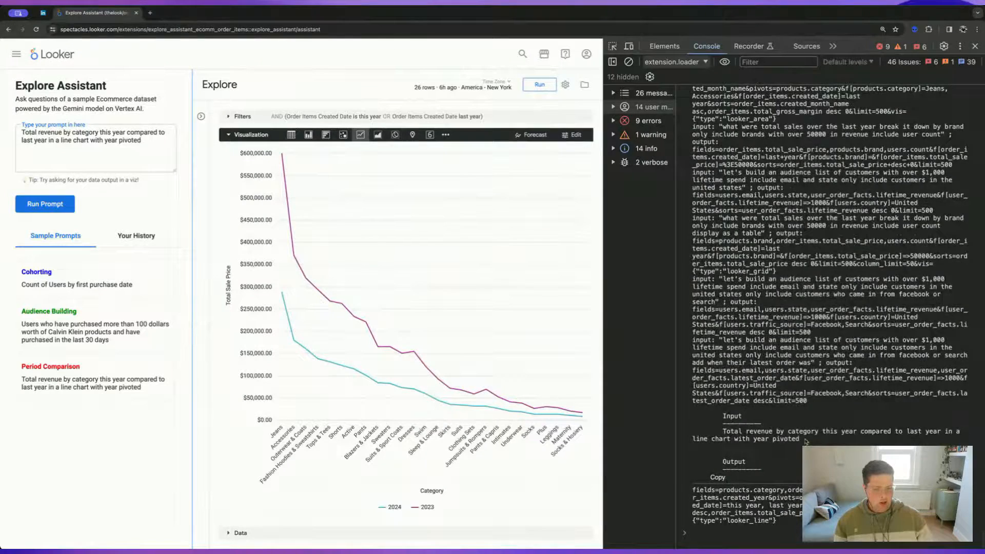
{"action": "left_click_drag", "start_coordinate": [806, 441], "coordinate": [720, 435]}
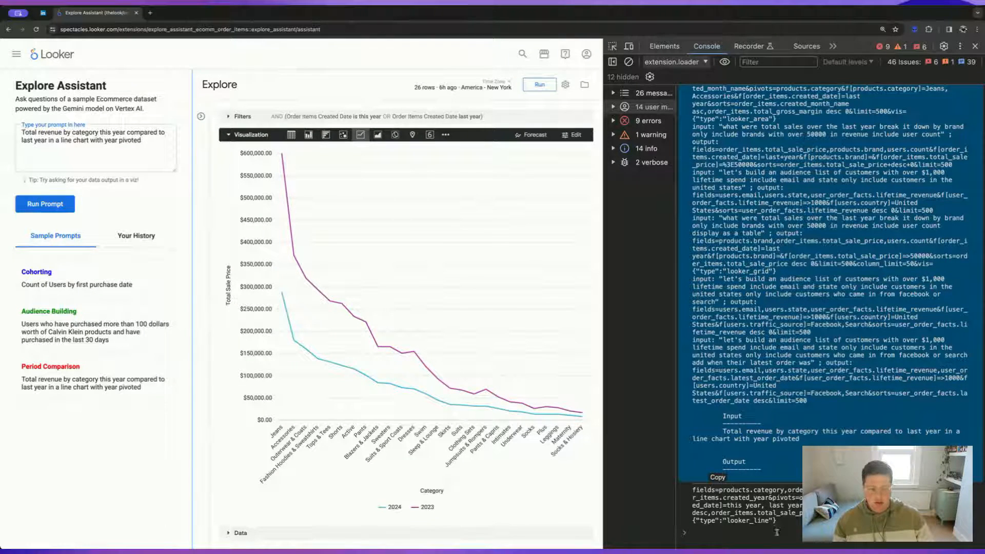
{"action": "left_click_drag", "start_coordinate": [781, 525], "coordinate": [690, 494]}
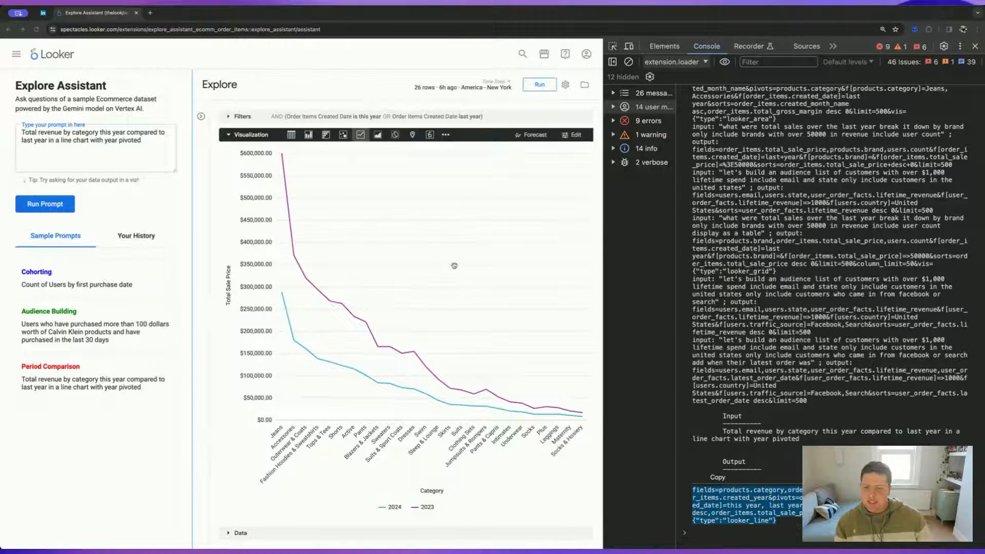
Step: Show the history of previously run prompts in the Explore Assistant
{"action": "left_click", "coordinate": [453, 265]}
{"action": "left_click", "coordinate": [133, 236]}
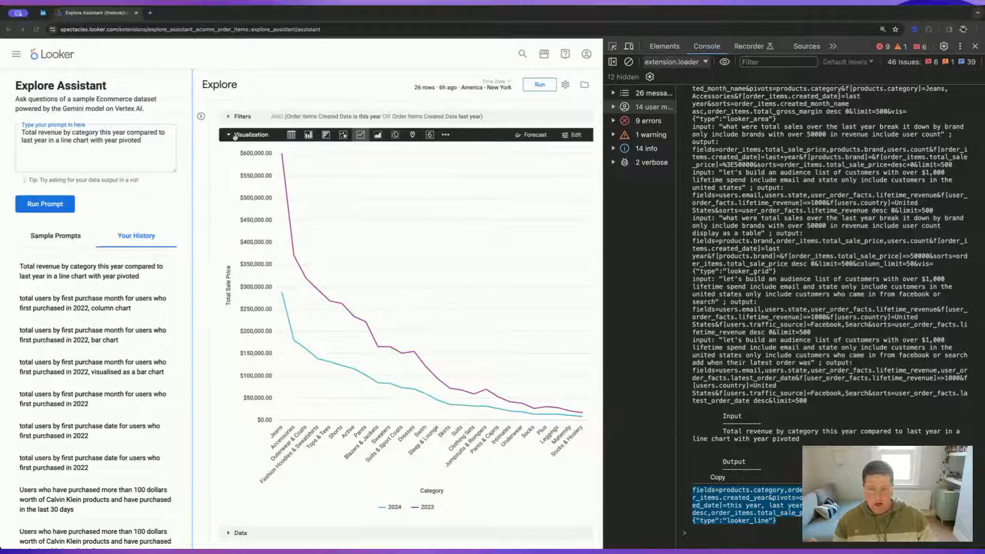
{"action": "left_click", "coordinate": [399, 175]}
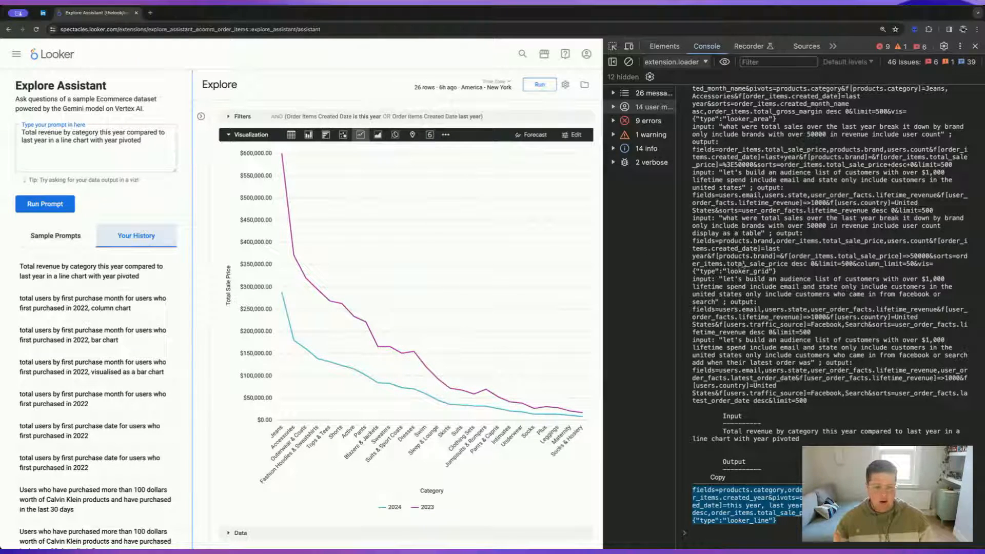
Step: Review the revenue comparison's logged prompt from its final Input section back through the examples to the user dimensions metadata
{"action": "scroll", "coordinate": [743, 264], "scroll_direction": "up", "scroll_amount": 1}
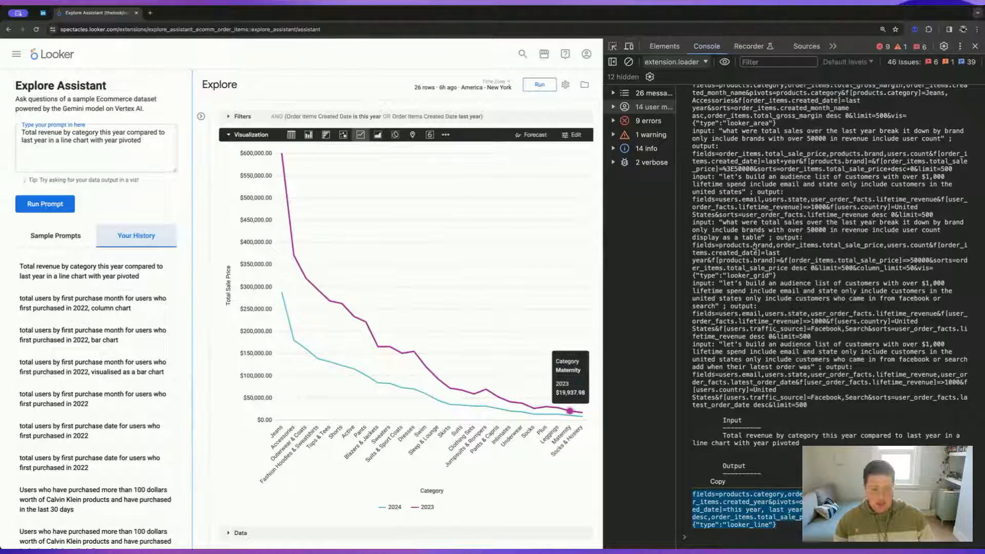
{"action": "scroll", "coordinate": [754, 248], "scroll_direction": "up", "scroll_amount": 2}
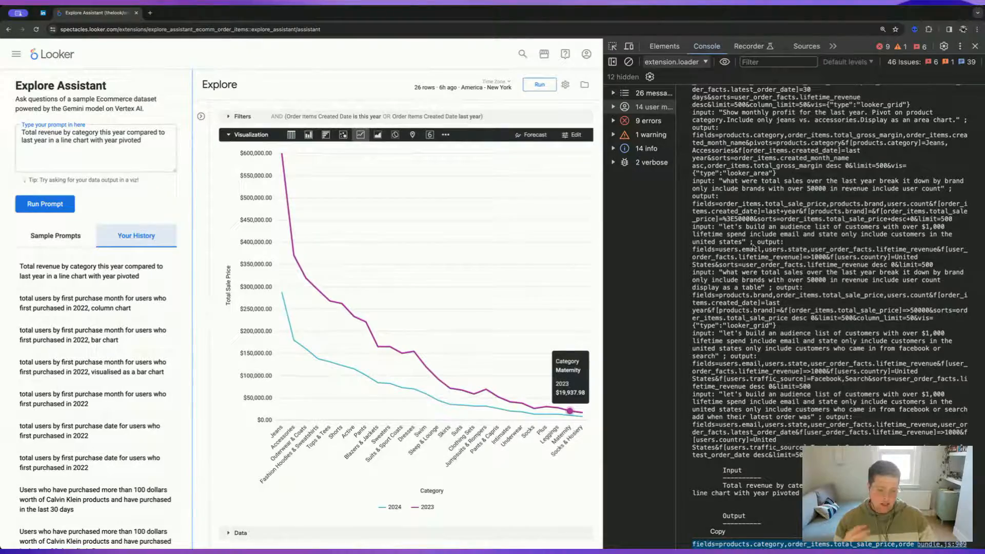
{"action": "scroll", "coordinate": [754, 247], "scroll_direction": "up", "scroll_amount": 10}
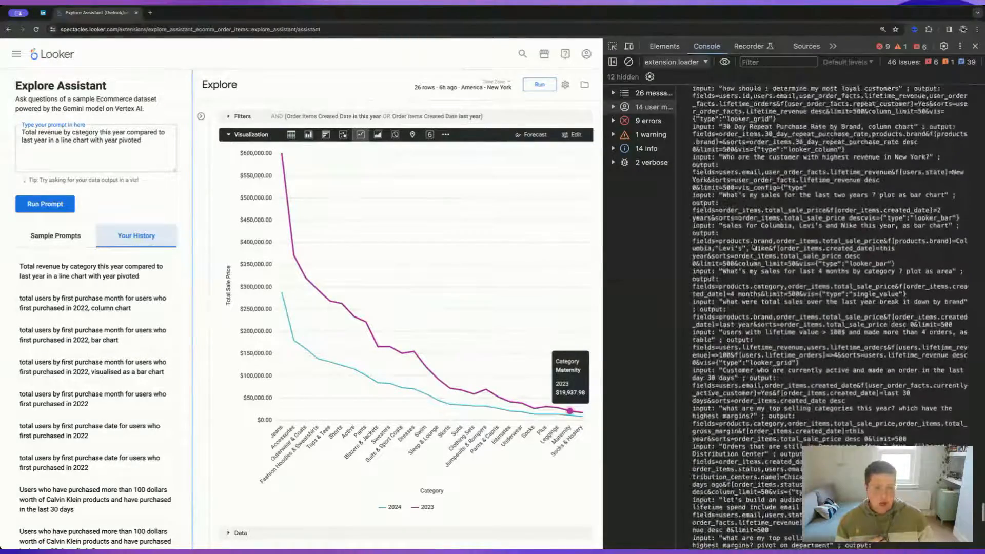
{"action": "scroll", "coordinate": [754, 248], "scroll_direction": "up", "scroll_amount": 10}
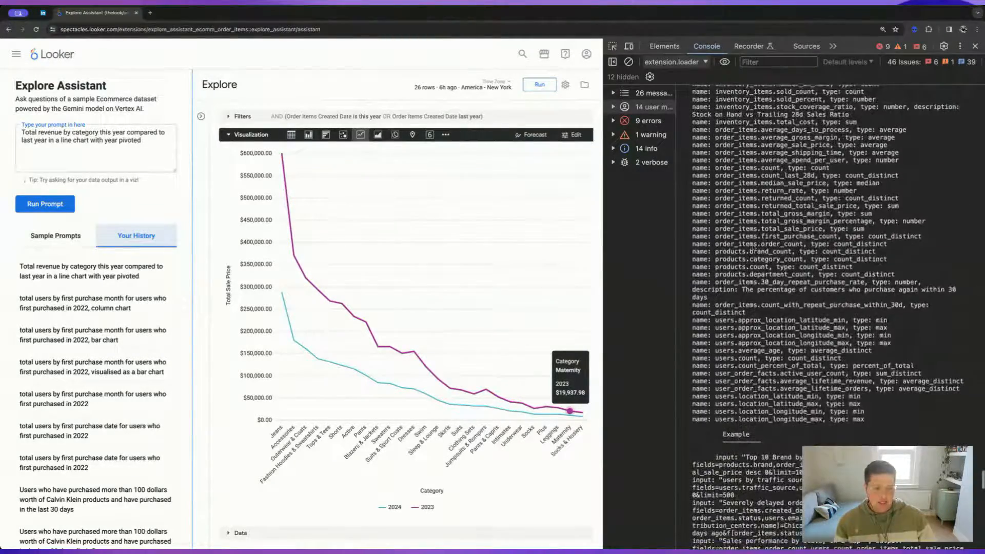
{"action": "scroll", "coordinate": [757, 249], "scroll_direction": "up", "scroll_amount": 2}
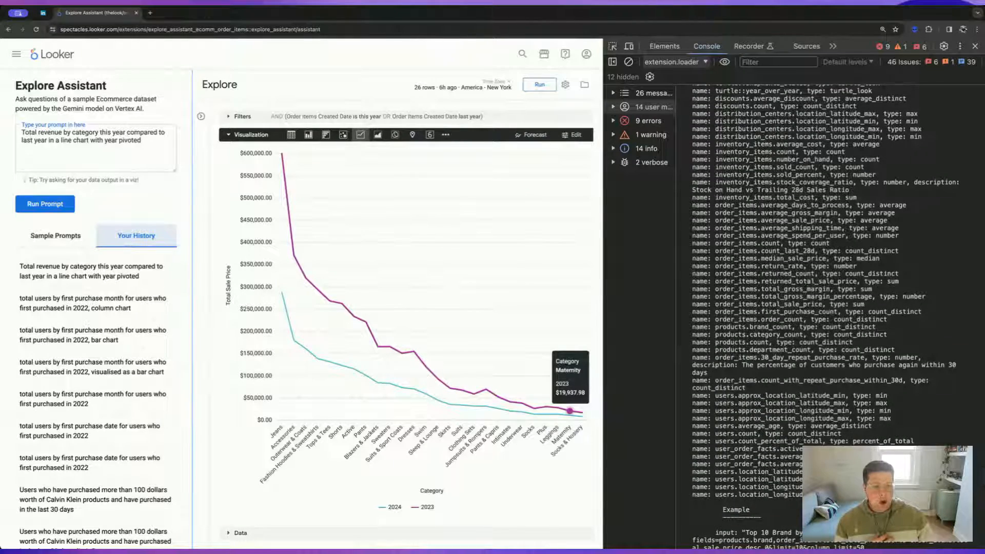
{"action": "scroll", "coordinate": [756, 249], "scroll_direction": "up", "scroll_amount": 10}
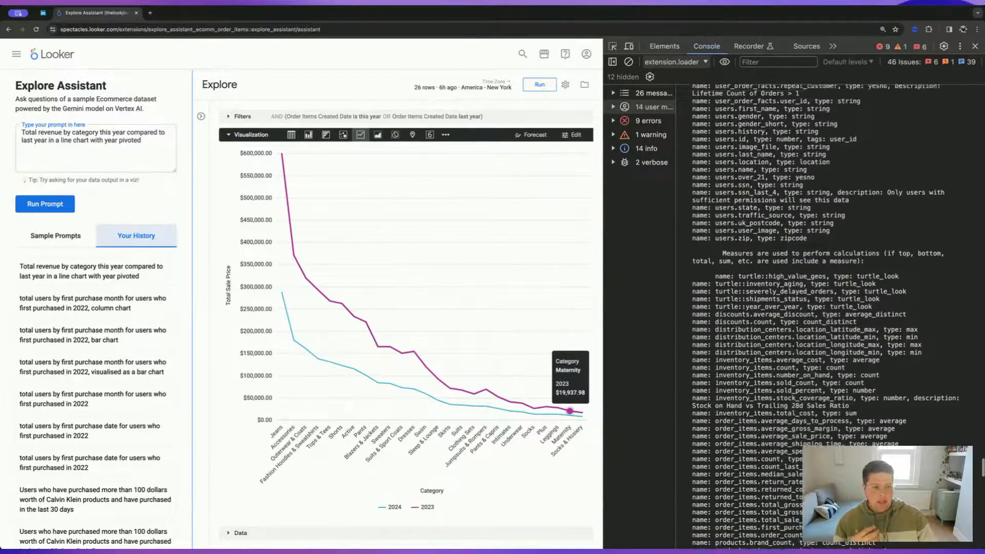
{"action": "scroll", "coordinate": [756, 249], "scroll_direction": "up", "scroll_amount": 2}
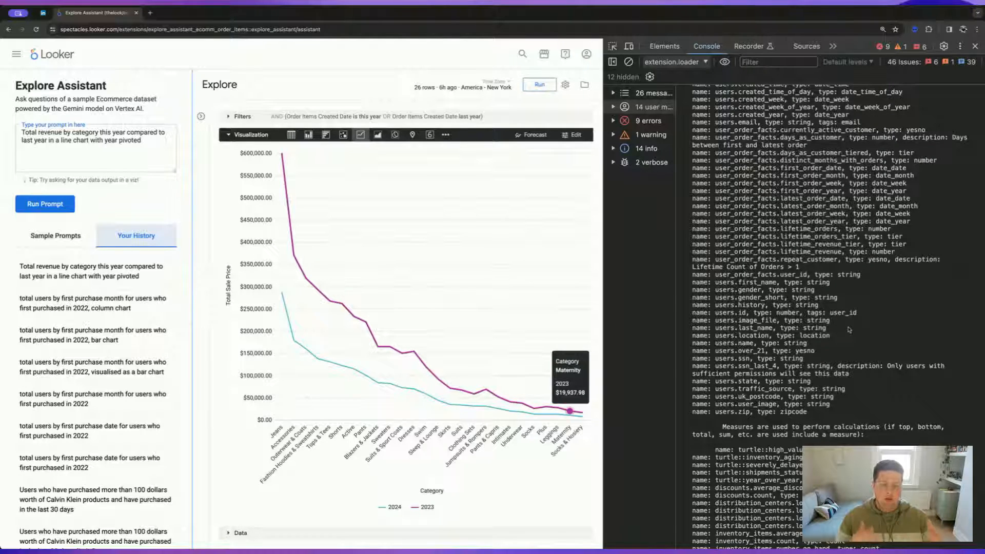
Step: Examine the prompt's measures metadata and the opening entries of its Example section
{"action": "scroll", "coordinate": [849, 330], "scroll_direction": "down", "scroll_amount": 5}
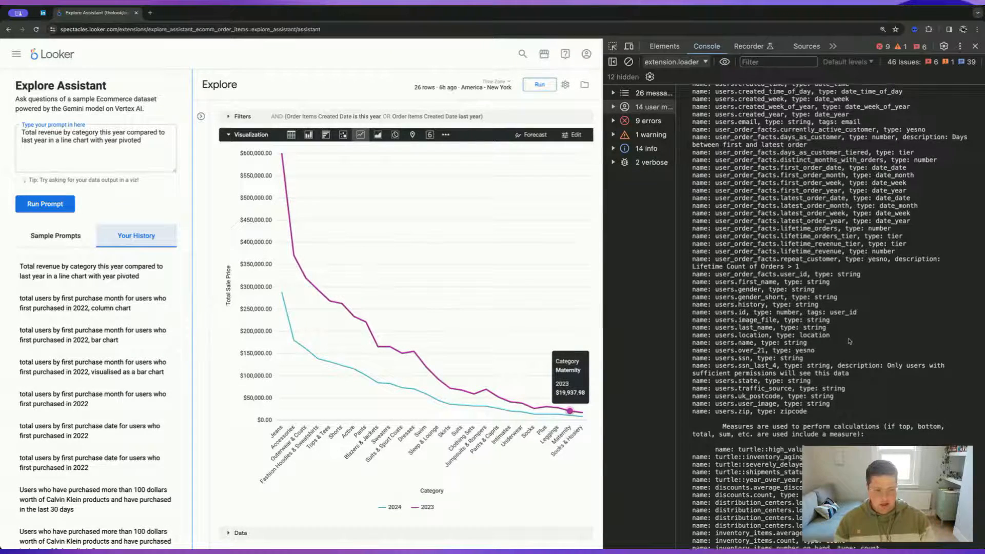
{"action": "scroll", "coordinate": [849, 340], "scroll_direction": "down", "scroll_amount": 13}
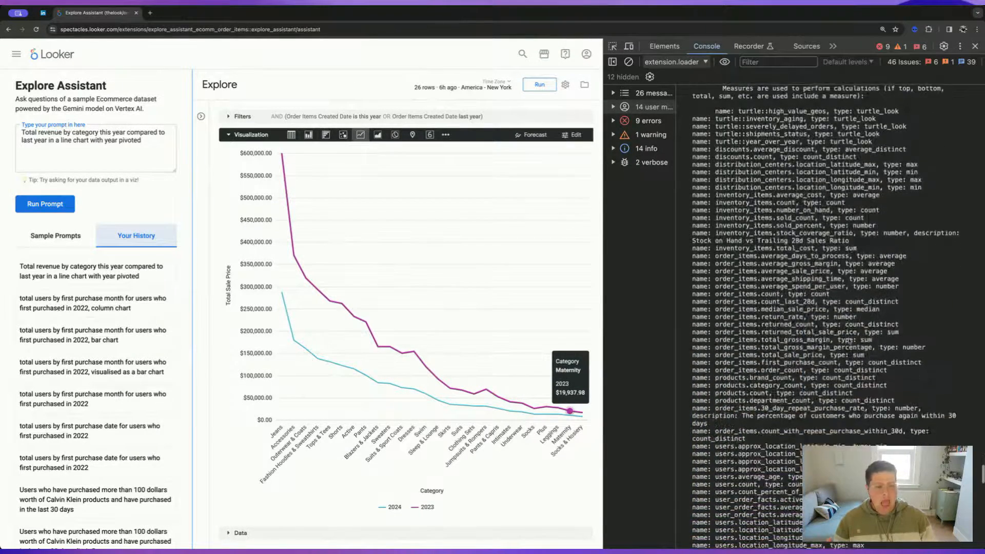
{"action": "scroll", "coordinate": [849, 340], "scroll_direction": "down", "scroll_amount": 4}
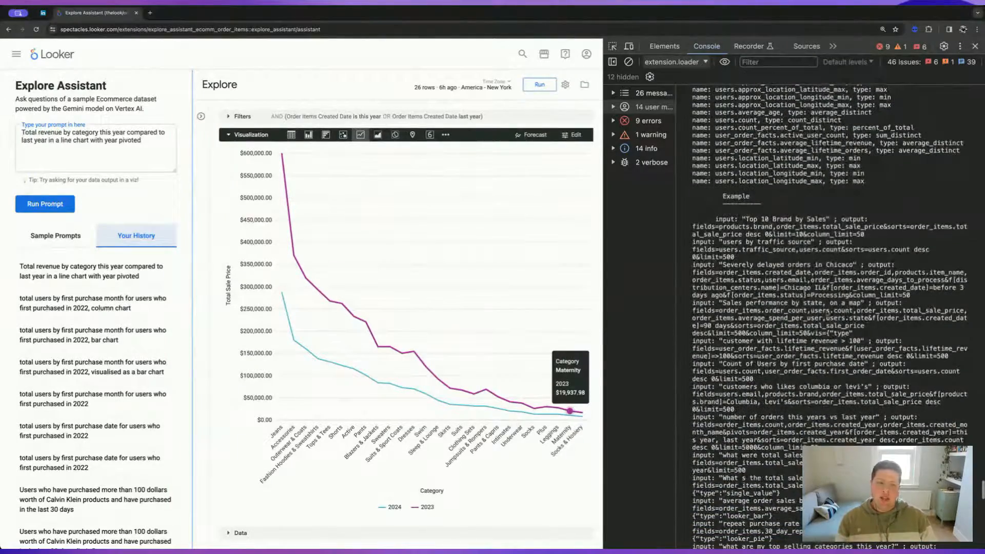
{"action": "scroll", "coordinate": [727, 287], "scroll_direction": "down", "scroll_amount": 3}
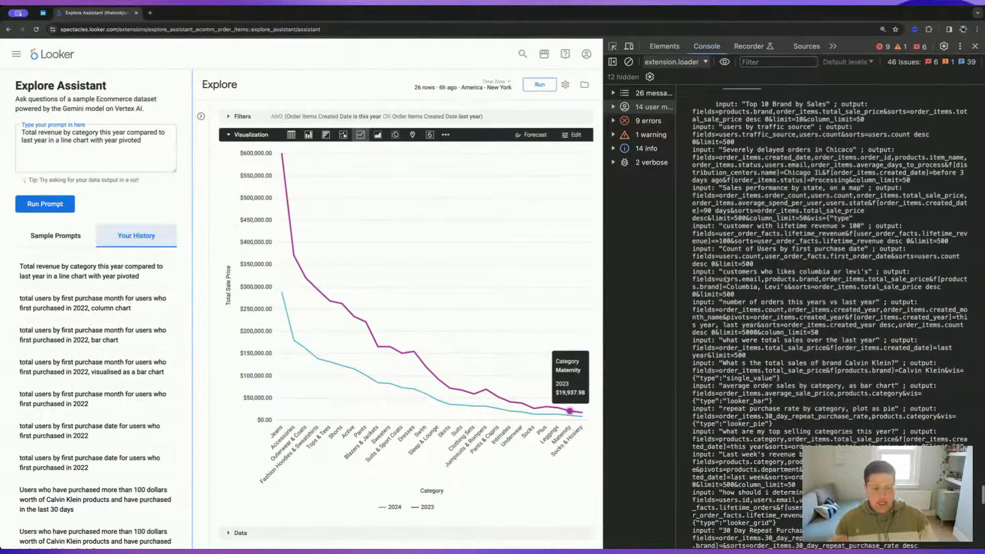
{"action": "scroll", "coordinate": [727, 288], "scroll_direction": "down", "scroll_amount": 1}
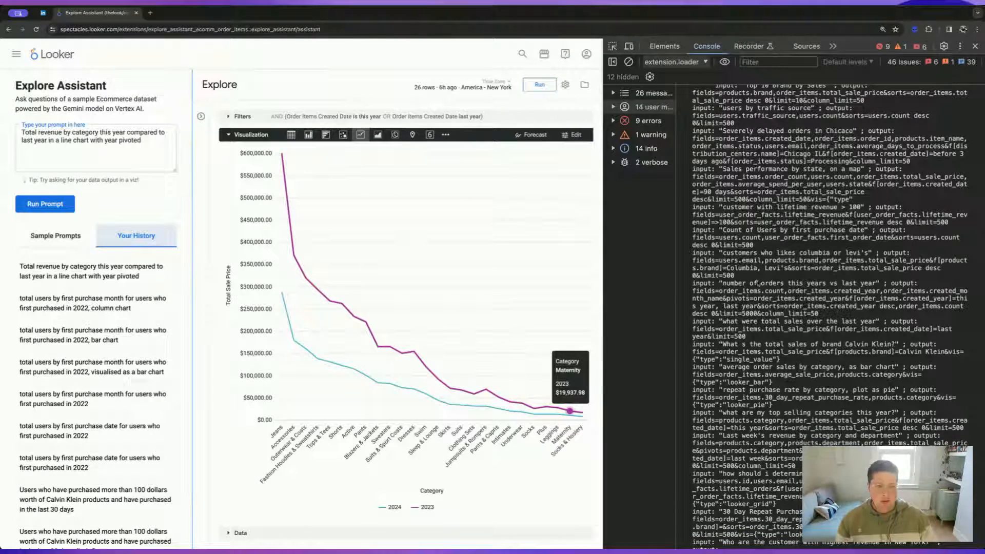
{"action": "scroll", "coordinate": [780, 190], "scroll_direction": "up", "scroll_amount": 1}
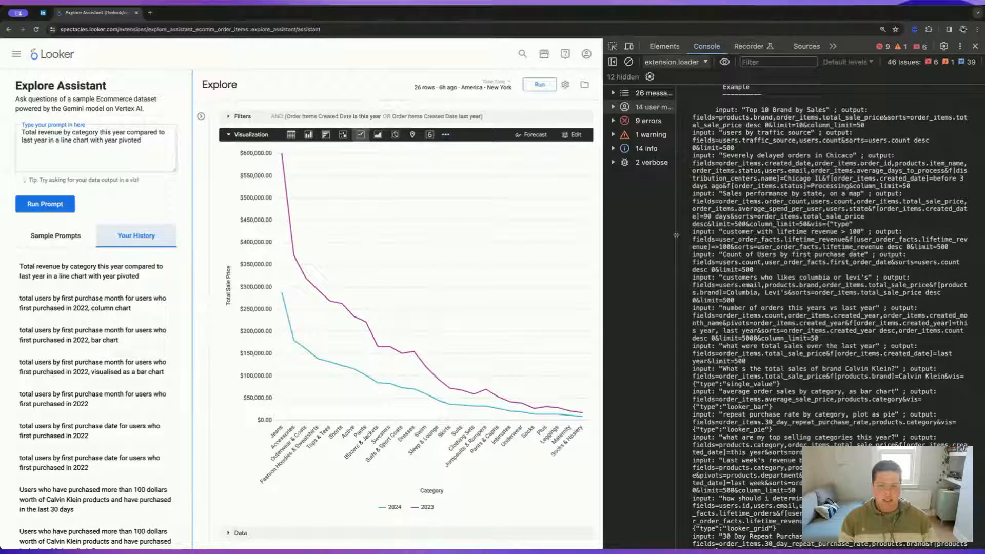
Step: Switch to the slide presentation and advance to the "Installing The Explore Assistant" slide
{"action": "key", "text": "super+Tab"}
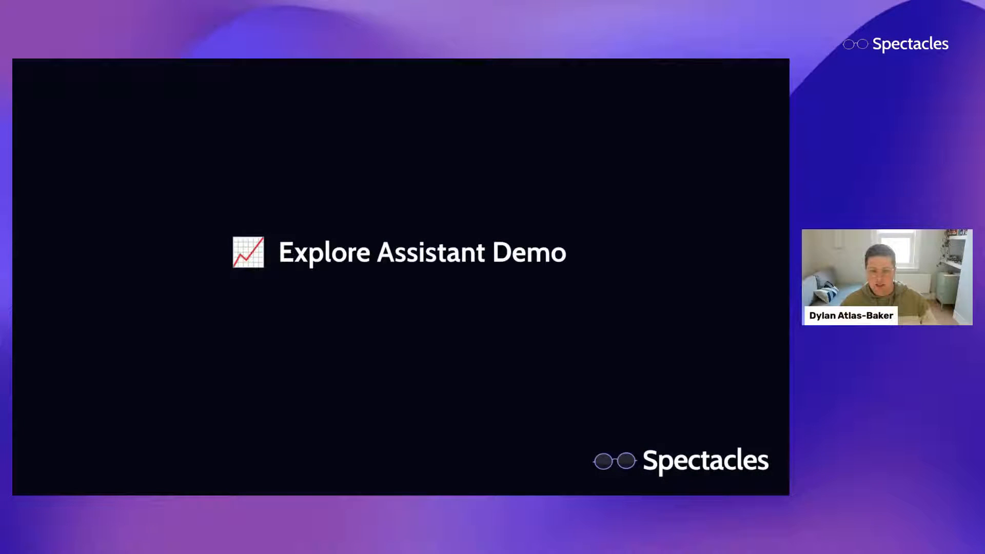
{"action": "key", "text": "Right"}
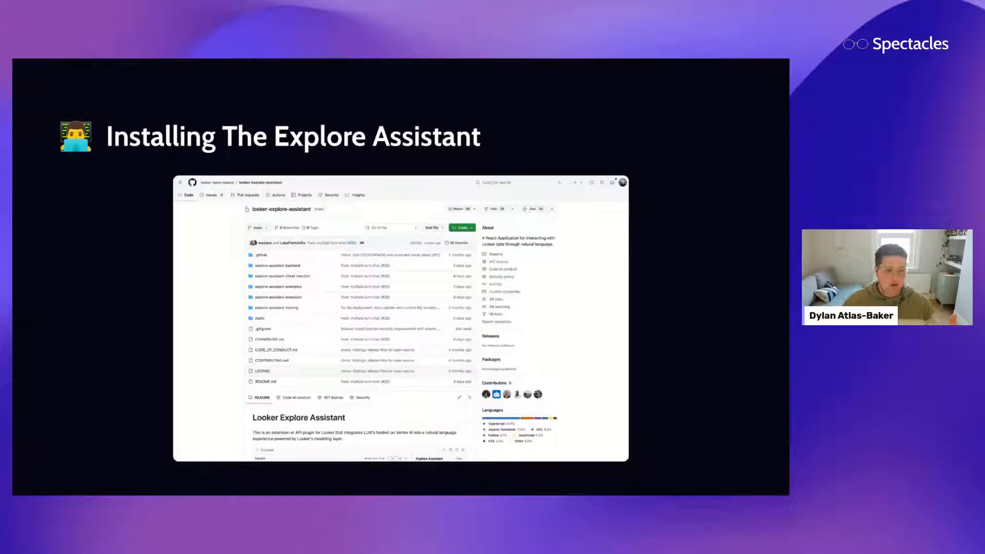